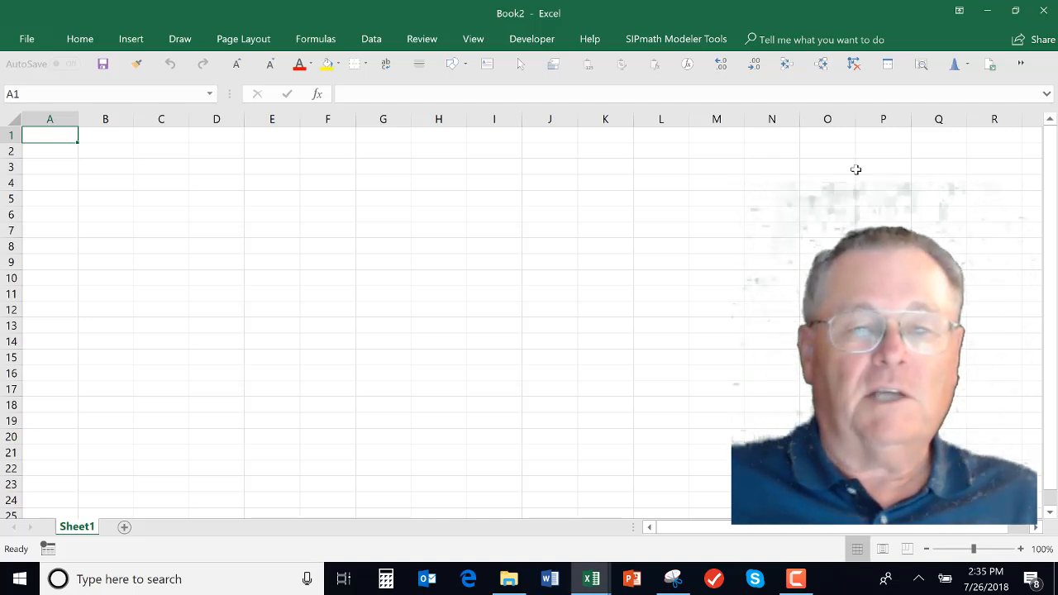
Enter "Distribution 1" in A3 and fill the series down to Distribution 10 in A12.
key(Down)
key(Down)
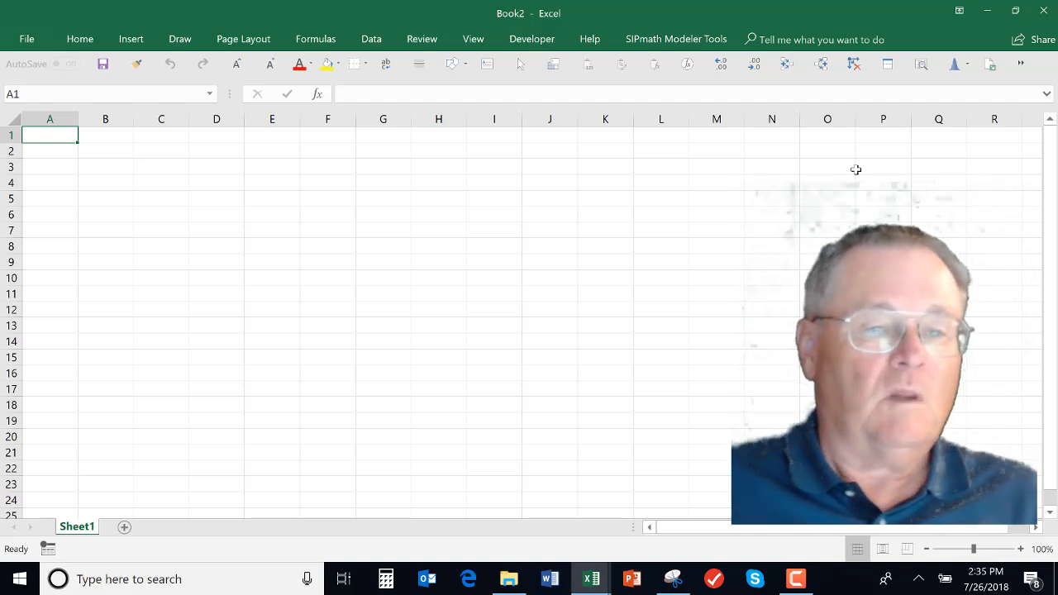
text(Distribution 1)
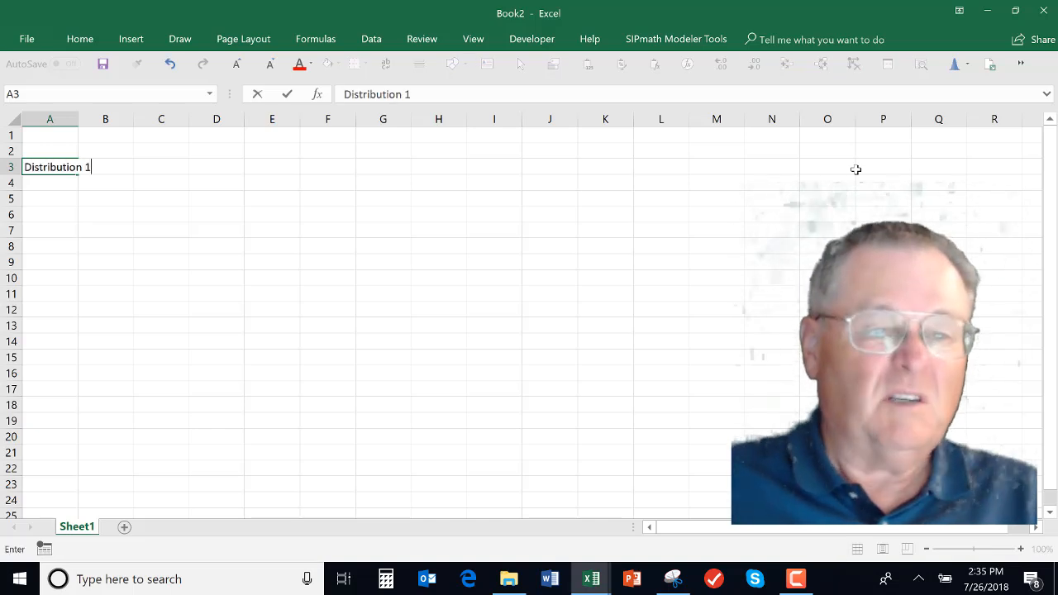
key(ctrl+Return)
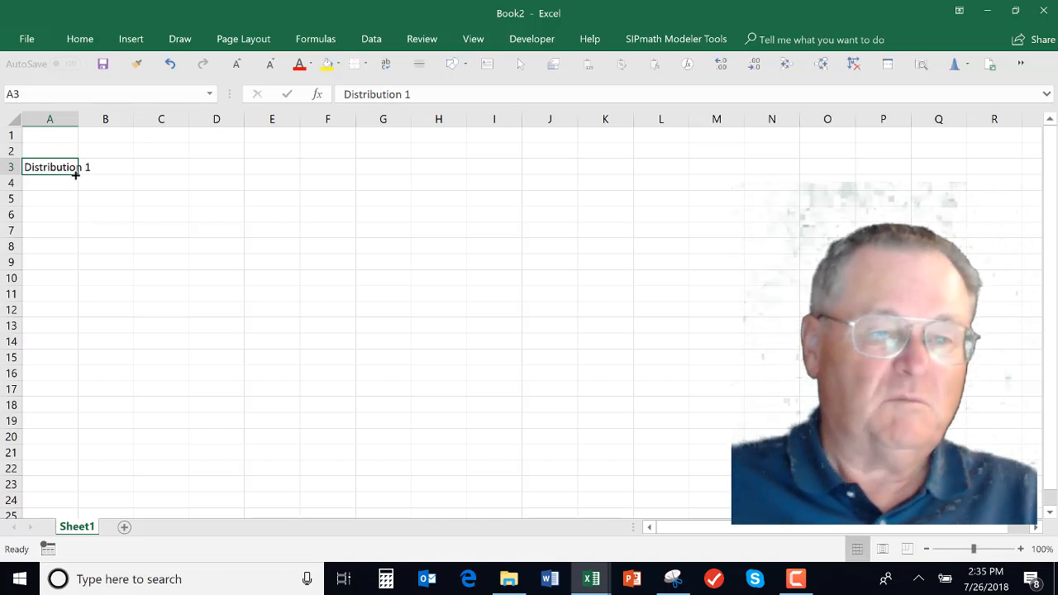
drag(74, 179, 77, 333)
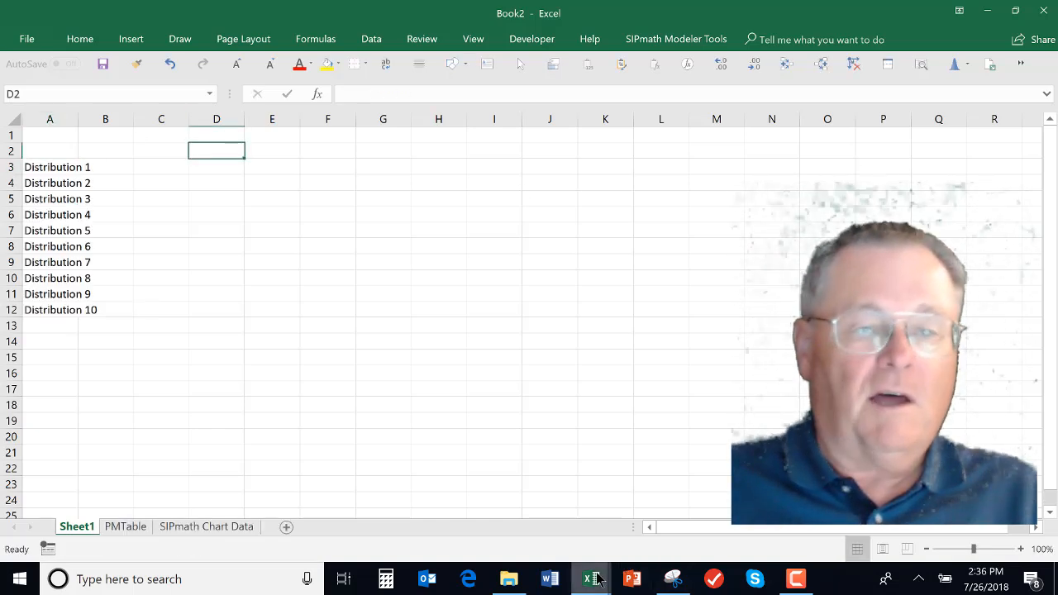
Copy the header and metalog rows A1:K2 from the One Row sheet of the SPT Metalogs One Line for SIPmath workbook.
mouse_move(598, 583)
click(525, 524)
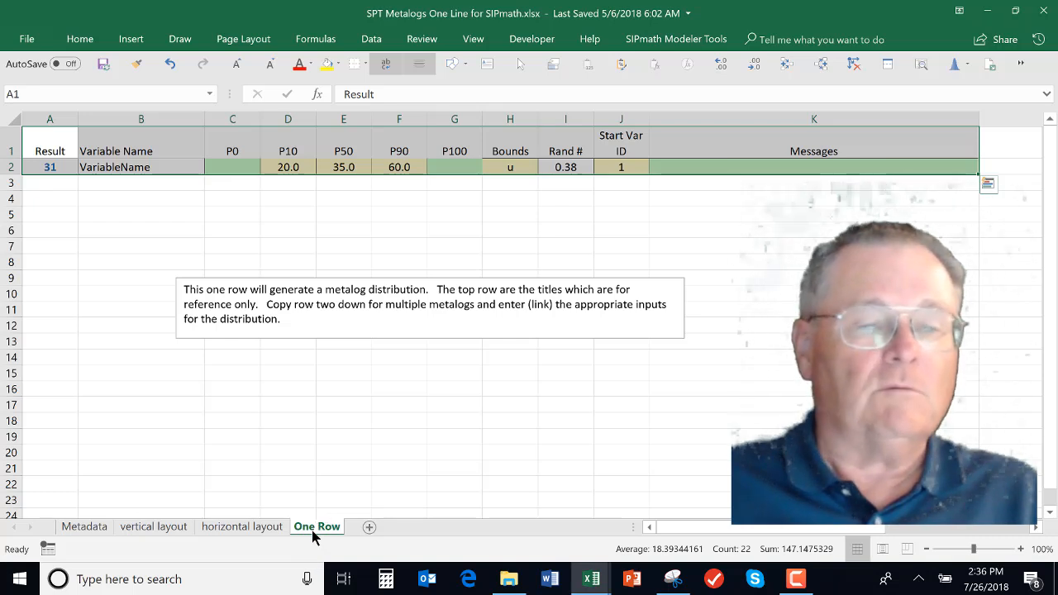
drag(64, 149, 772, 167)
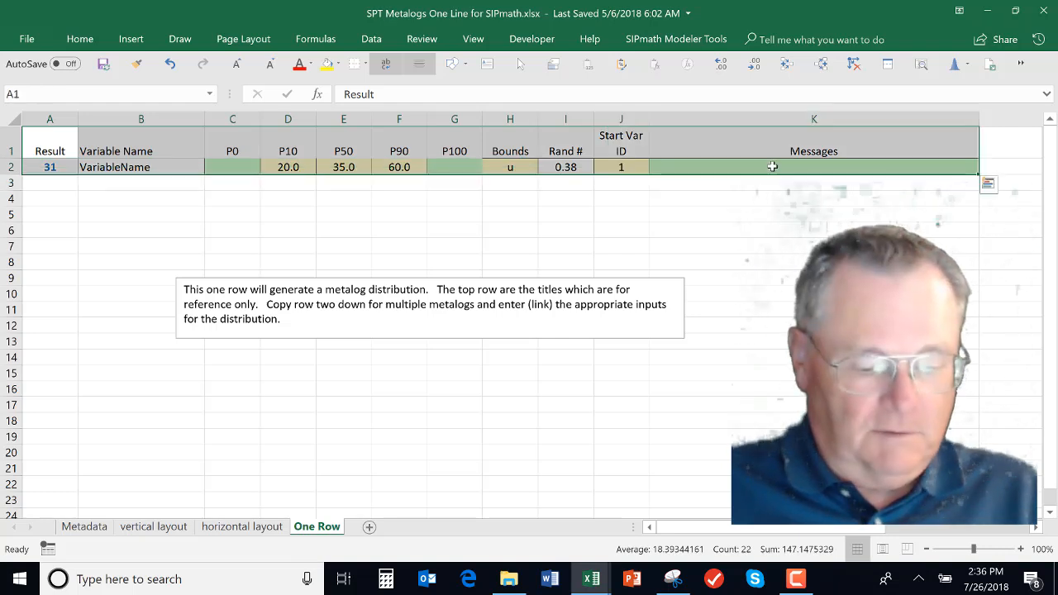
key(ctrl+c)
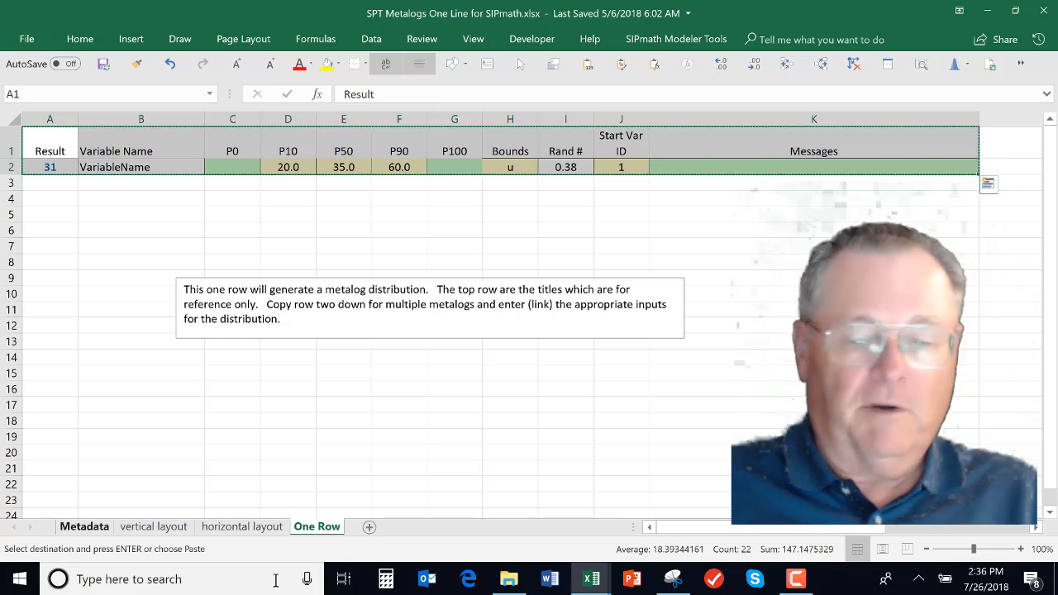
Paste the copied rows at D2 in Book2, keeping the existing PM_Index name, and copy the metalog row down through row 12.
click(591, 583)
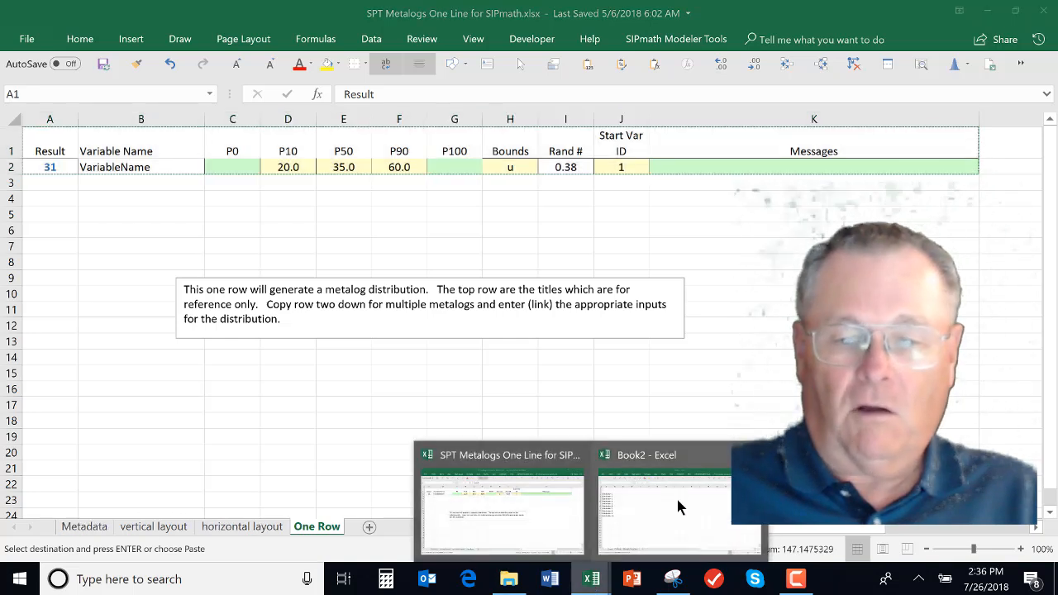
click(675, 500)
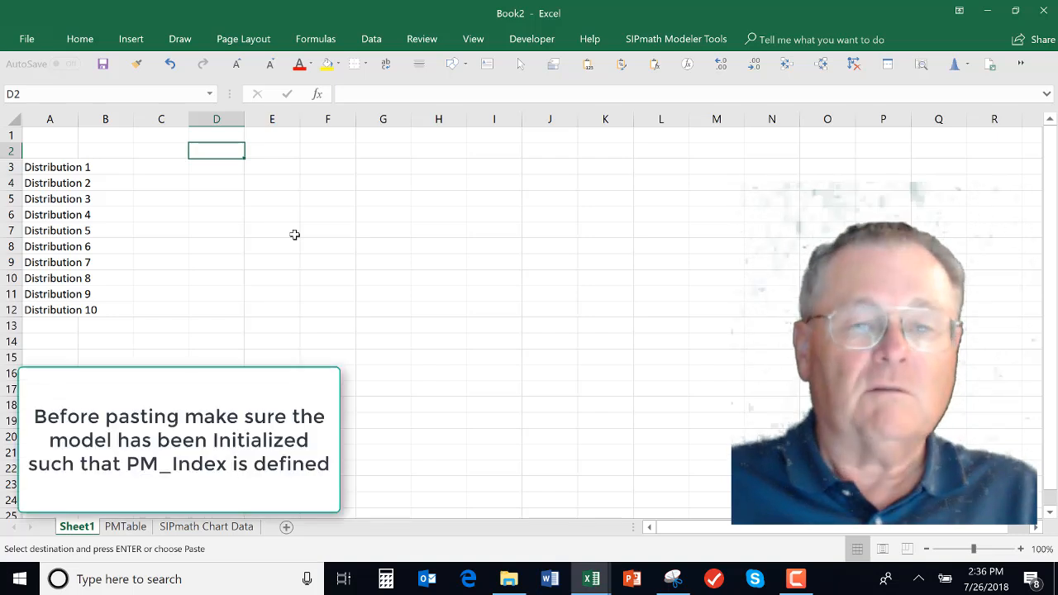
key(ctrl+v)
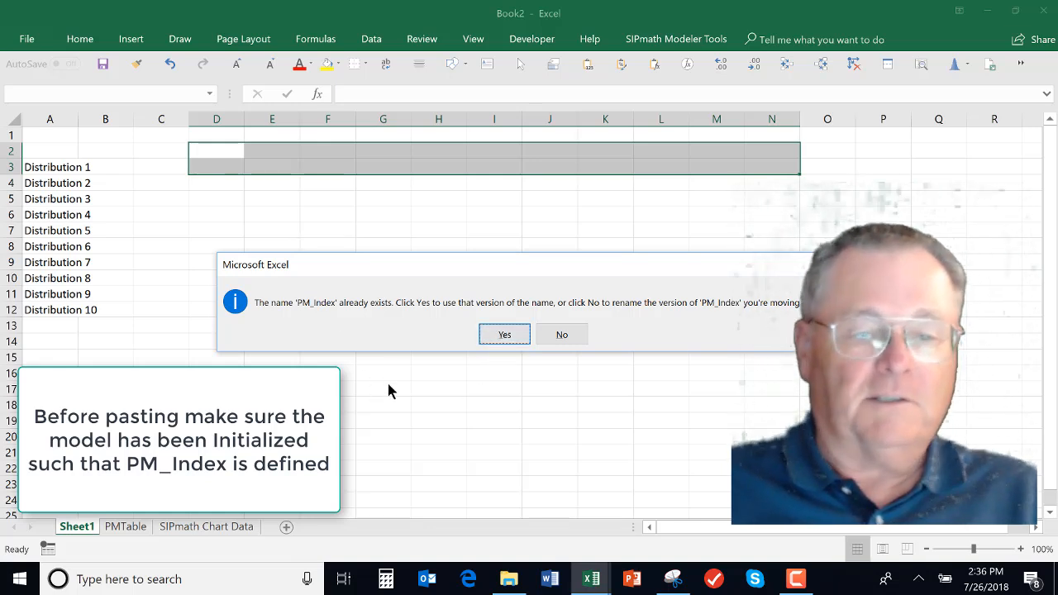
click(504, 334)
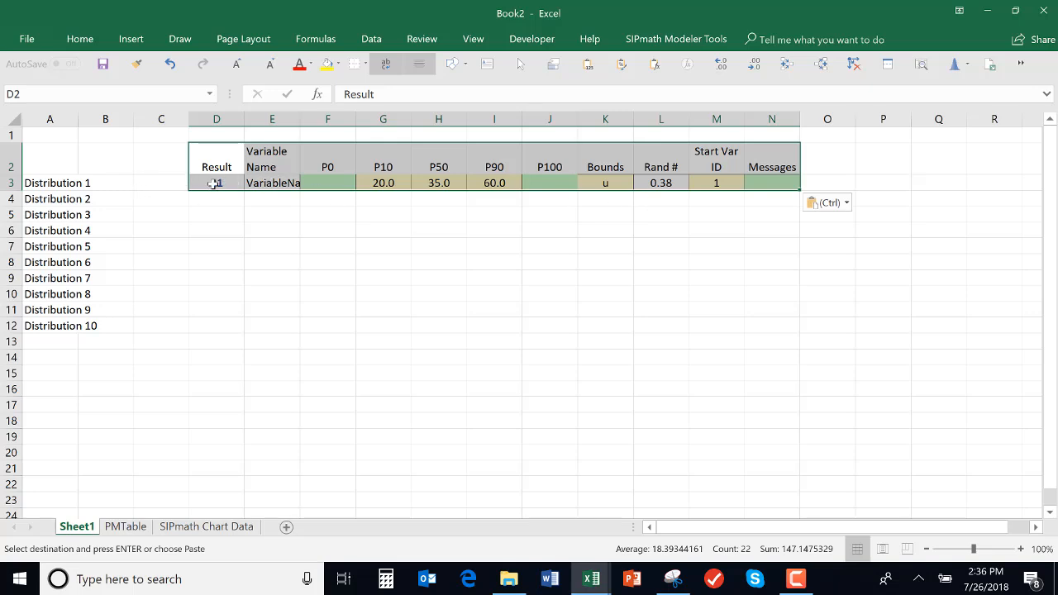
drag(216, 182, 798, 349)
drag(797, 176, 798, 330)
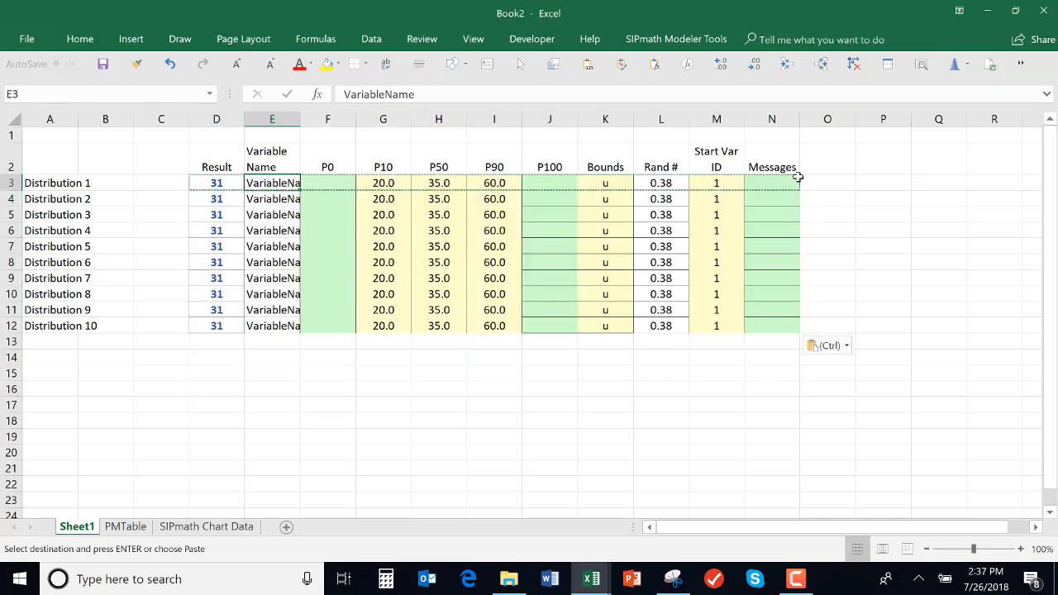
Set the Bounds value of Distribution 2 to b.
key(Right)
key(Right)
key(Right)
key(Right)
key(Right)
key(Right)
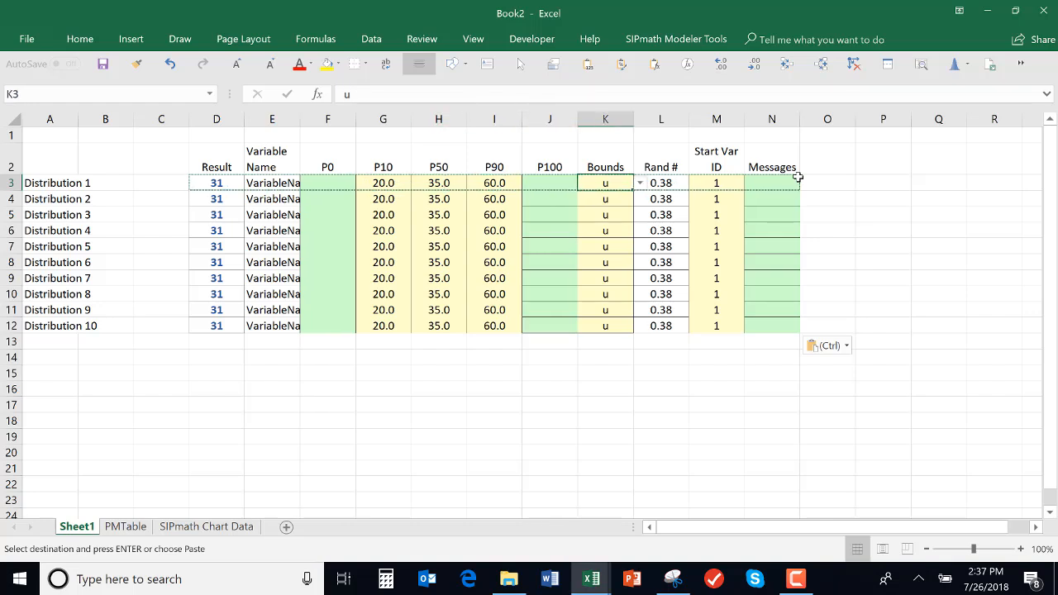
key(Down)
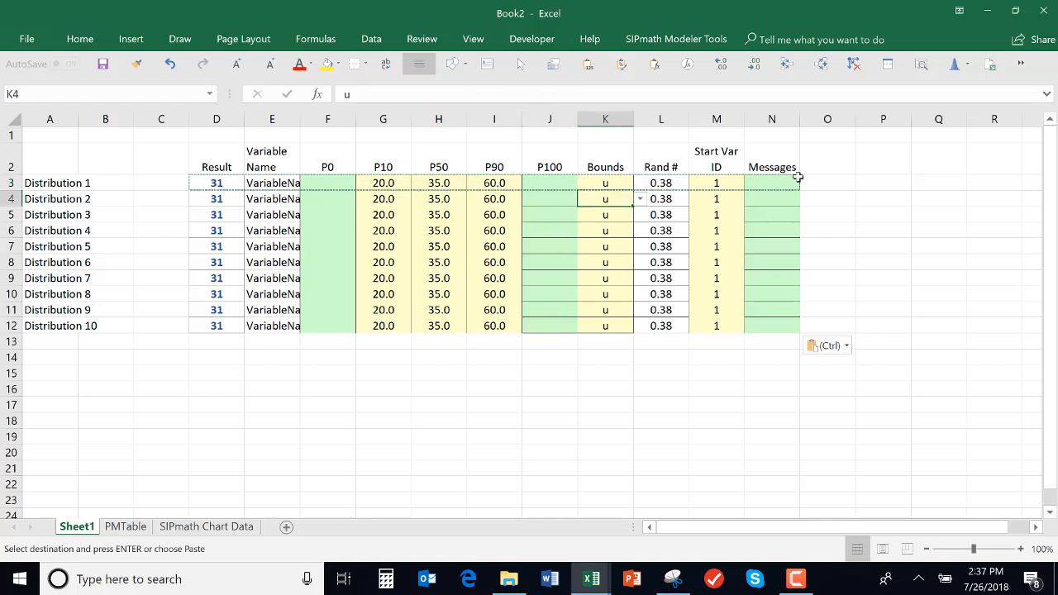
text(b)
key(Return)
Set the Bounds value of Distribution 4 to sl and of Distribution 6 to b.
key(Down)
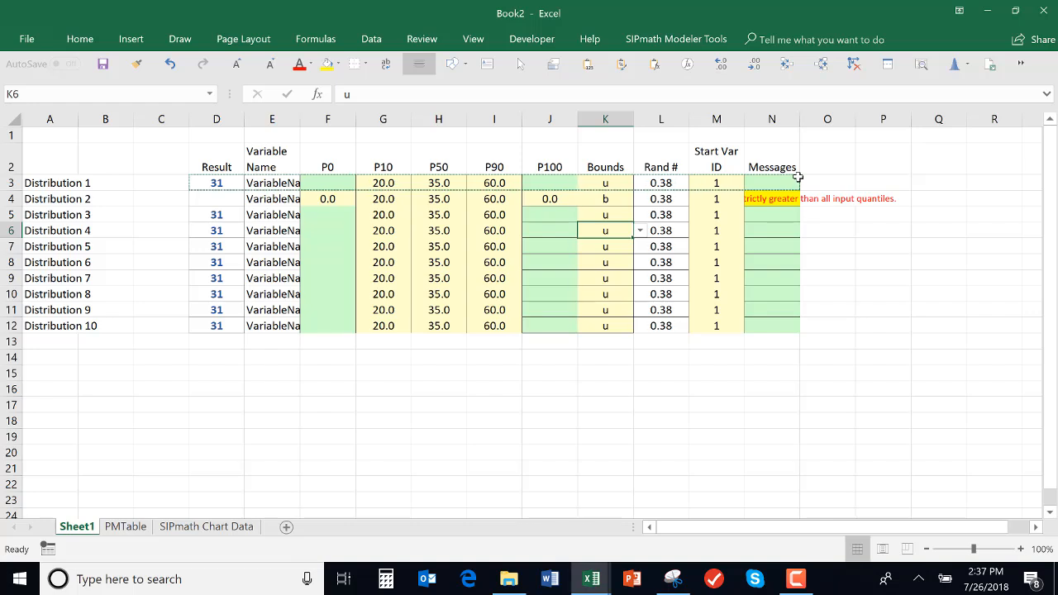
click(639, 230)
click(601, 258)
click(616, 262)
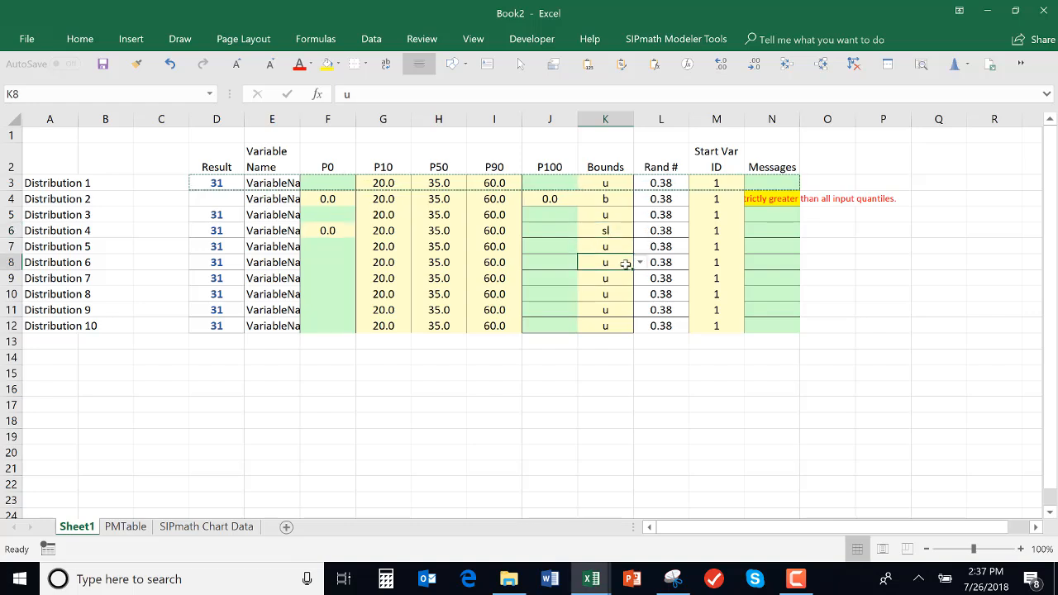
click(639, 262)
click(597, 312)
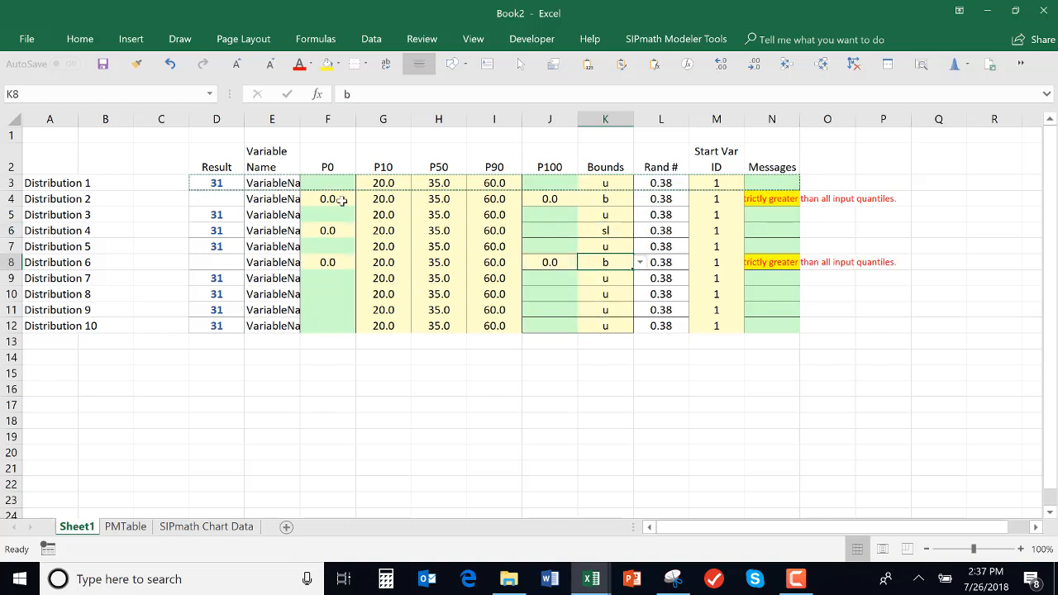
Set the P100 value of Distribution 2 to 80.
click(341, 200)
click(549, 199)
text(80)
key(ctrl+Return)
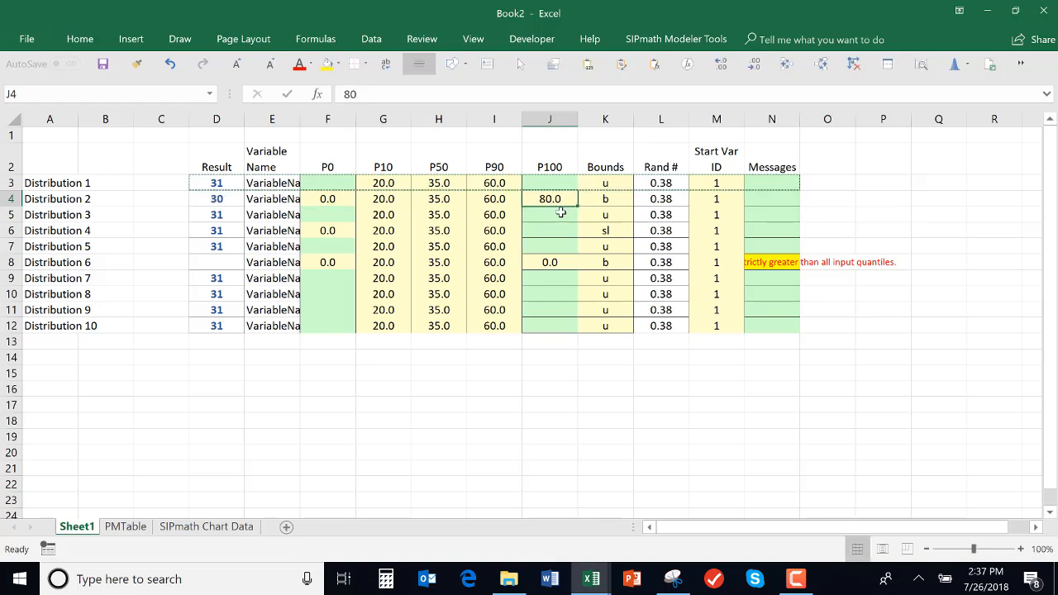
Set the P0 value of Distribution 4 to 10.
key(Down)
key(Down)
key(Left)
key(Left)
key(Left)
key(Left)
text(10)
key(ctrl+Return)
Set the P0 value of Distribution 6 to 5 and its P100 value to 70.
key(Down)
key(Down)
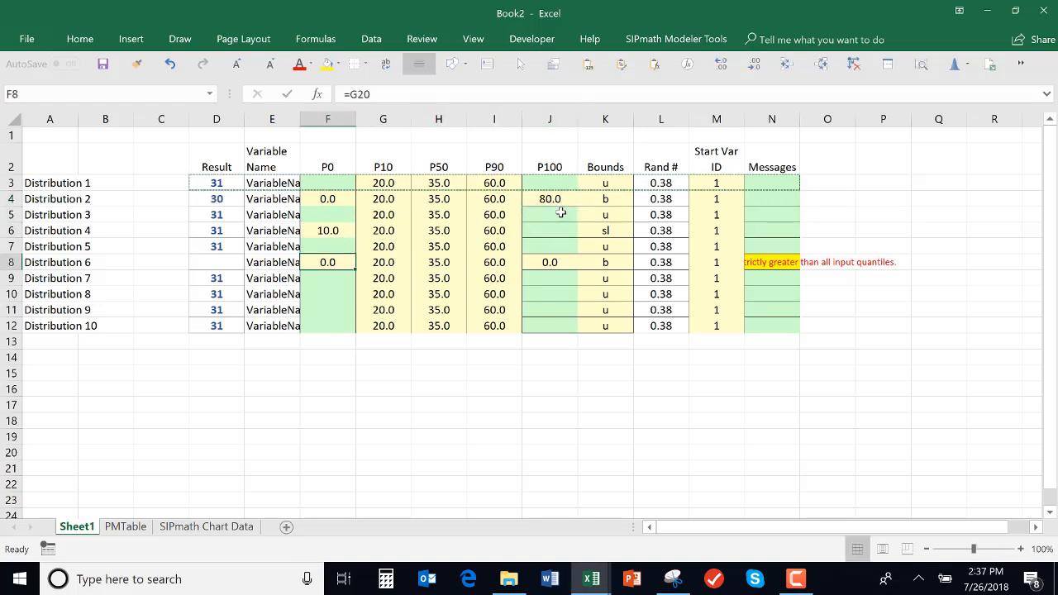
text(5)
key(ctrl+Return)
key(Right)
key(Right)
key(Right)
key(Right)
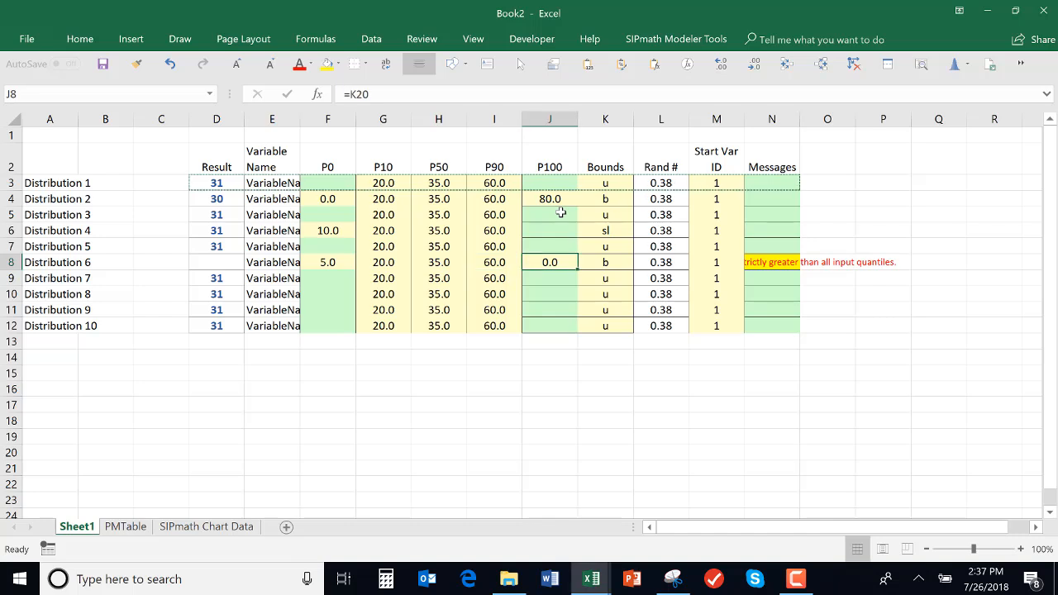
text(70)
key(ctrl+Return)
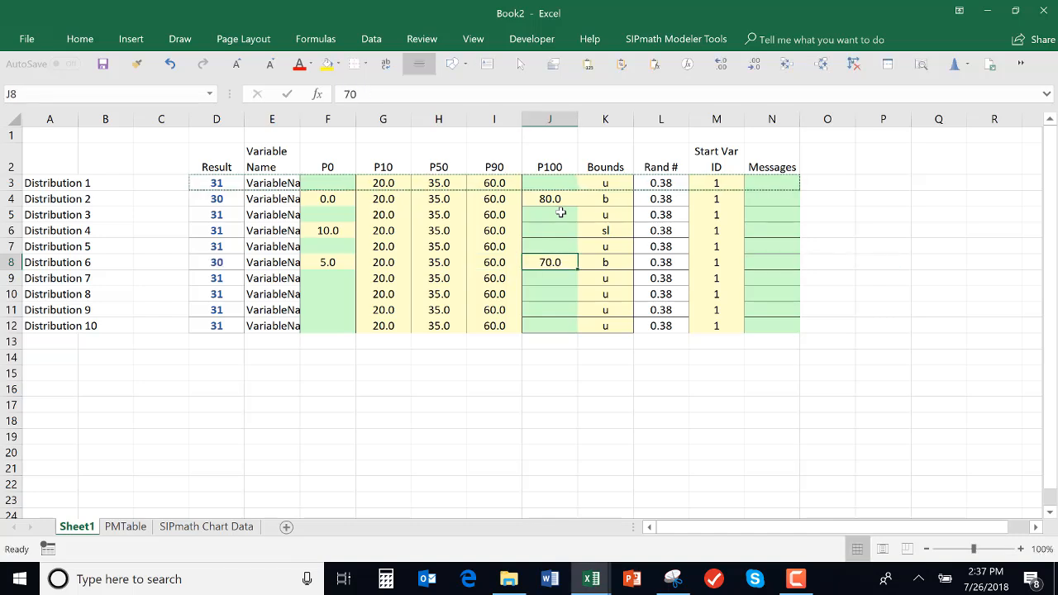
Name the first variable d_Dist1 in E3 and fill the names down to d_Dist10 in E12.
click(261, 183)
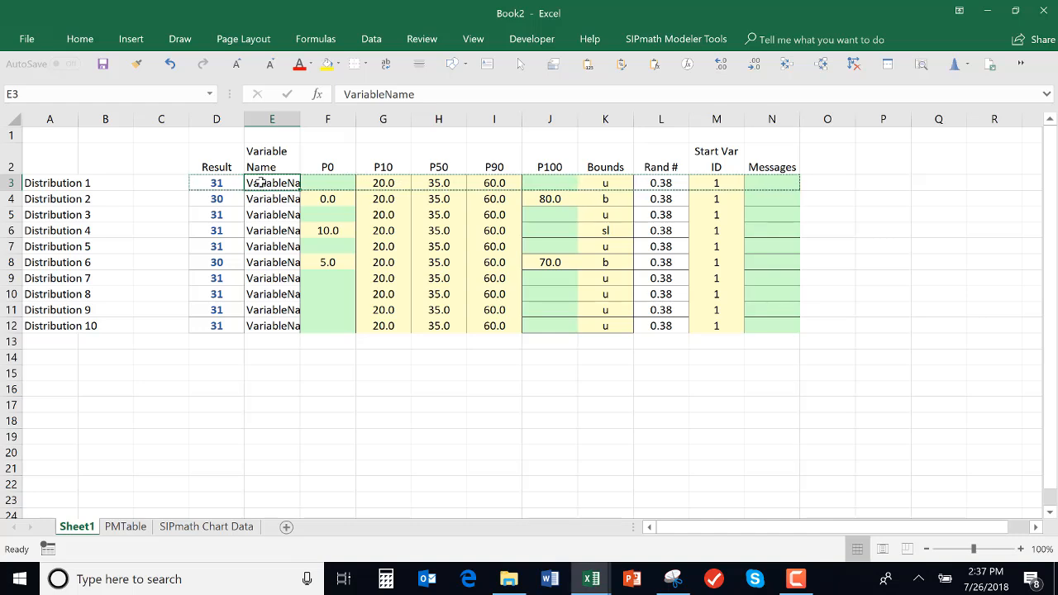
text(d_Dist1)
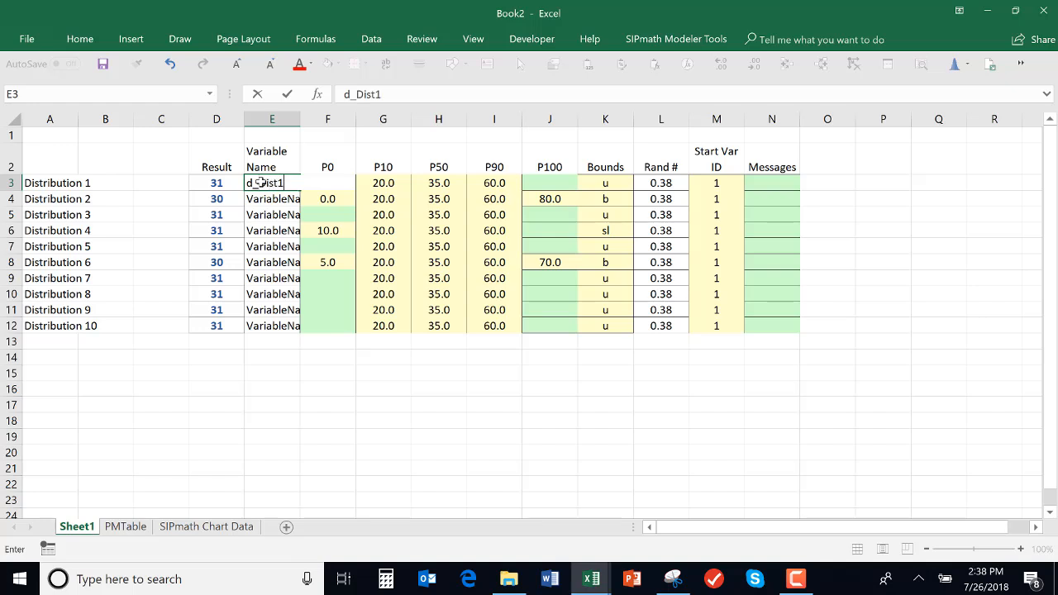
key(ctrl+Return)
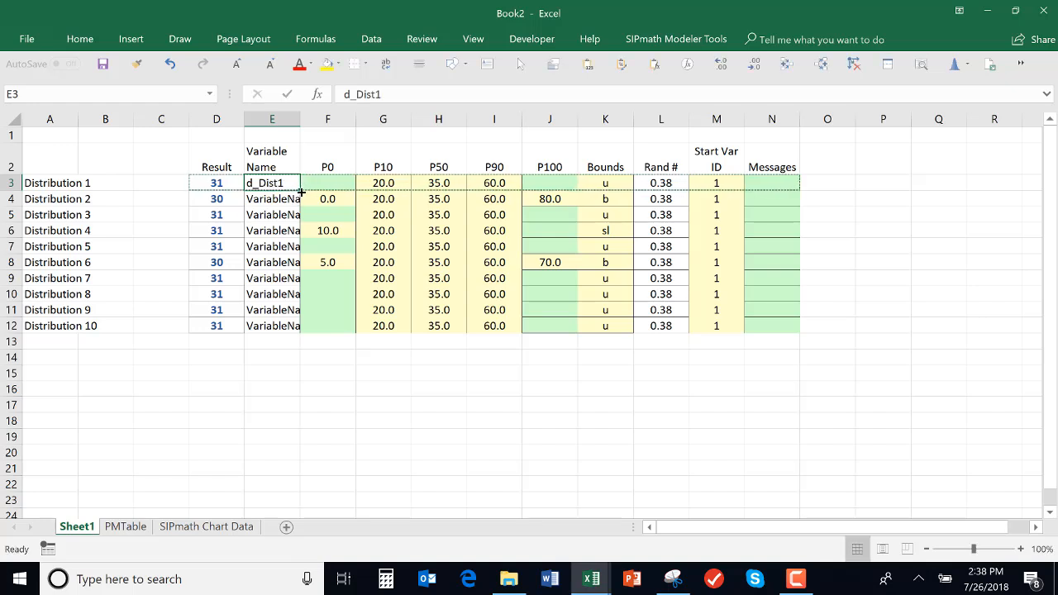
drag(301, 191, 299, 328)
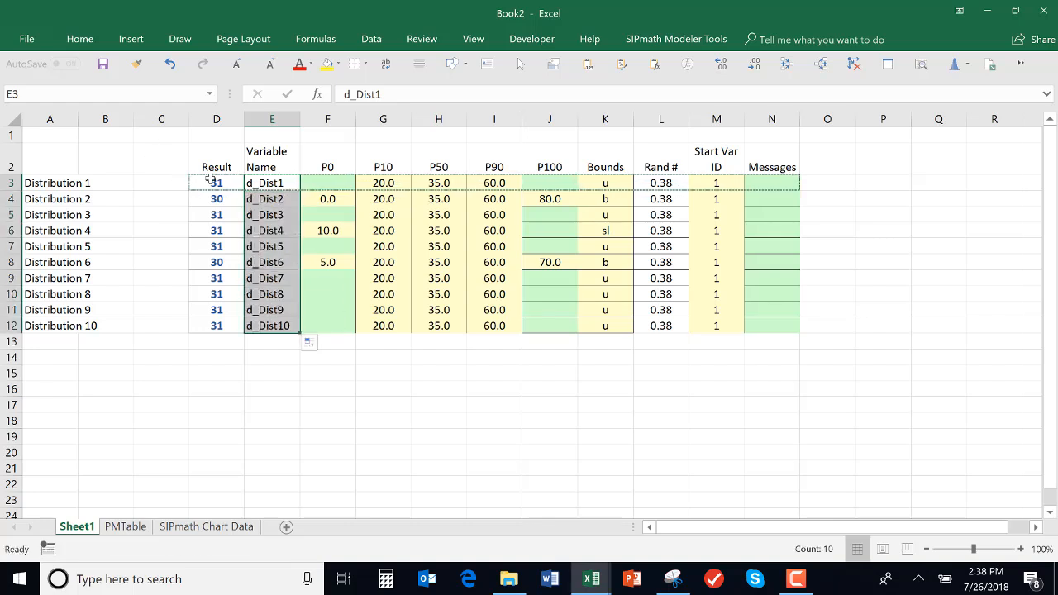
Define the results D3:D12 as multiple SIPmath outputs named from E3:E12, with sparklines starting in D3:D12.
drag(211, 189, 215, 326)
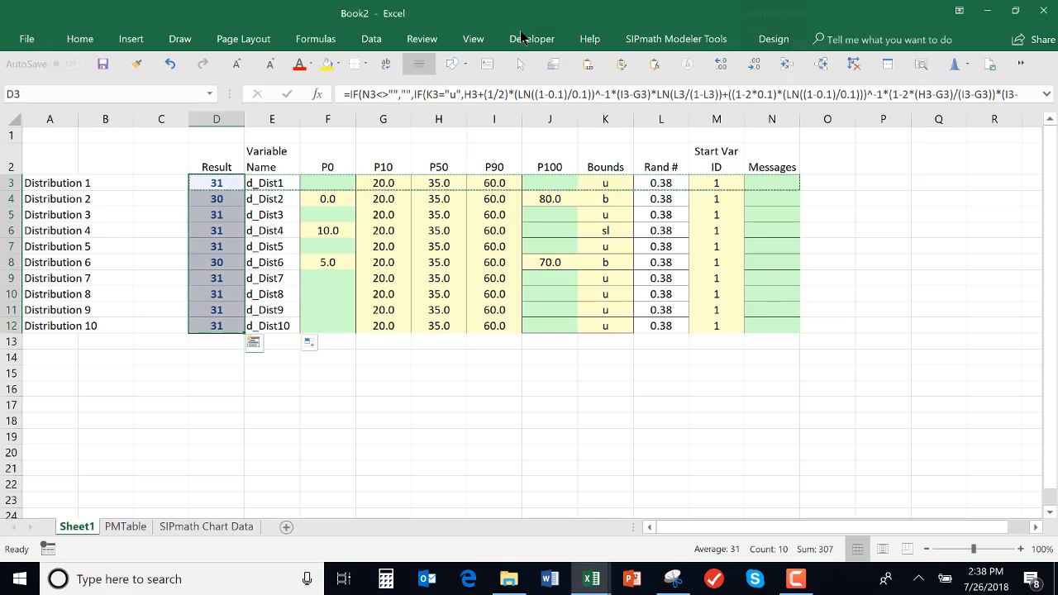
click(653, 41)
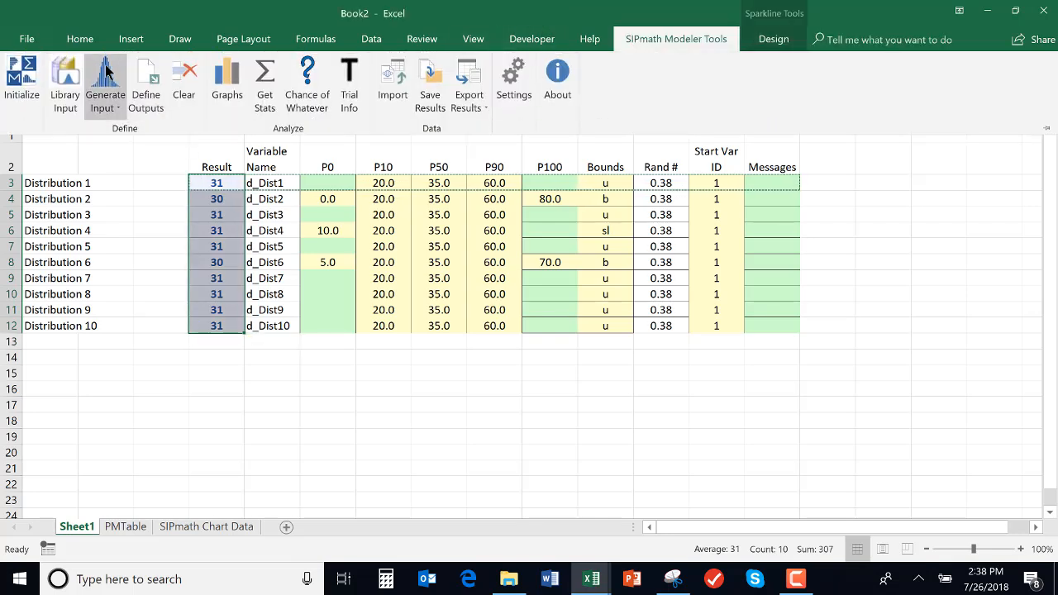
click(133, 71)
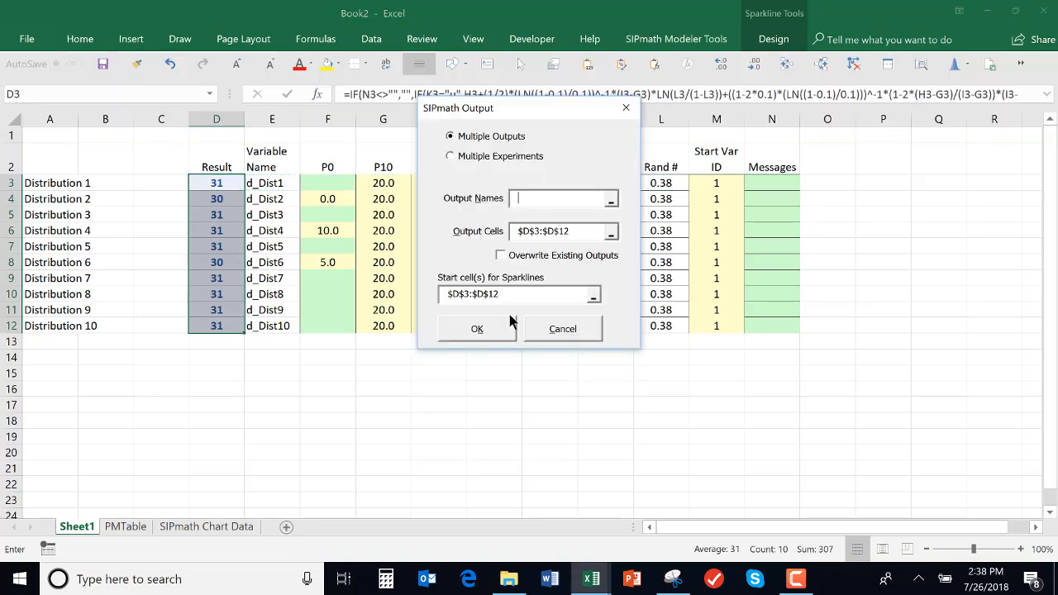
drag(265, 182, 273, 325)
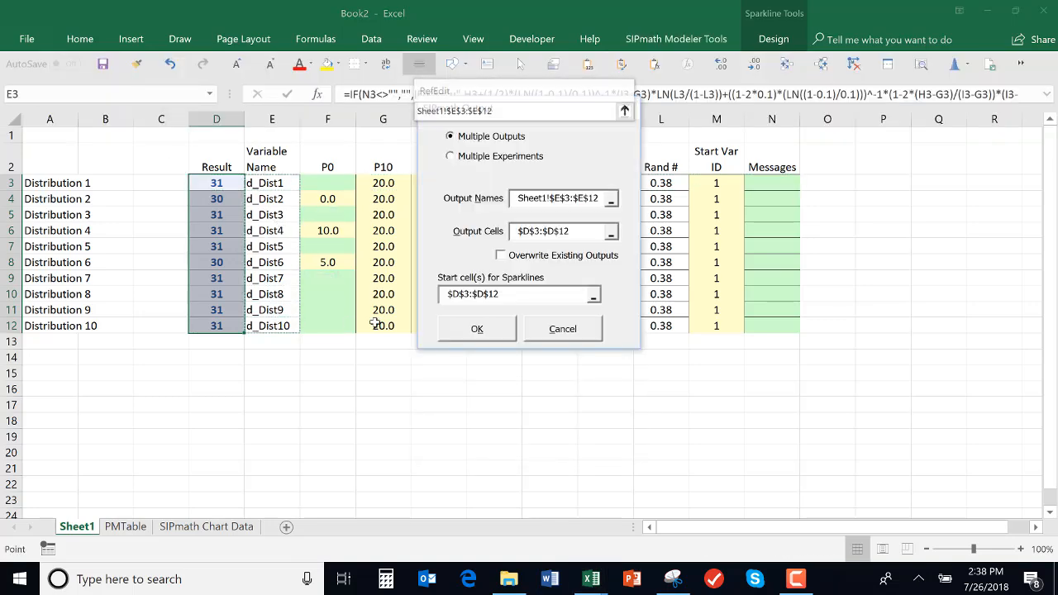
click(475, 335)
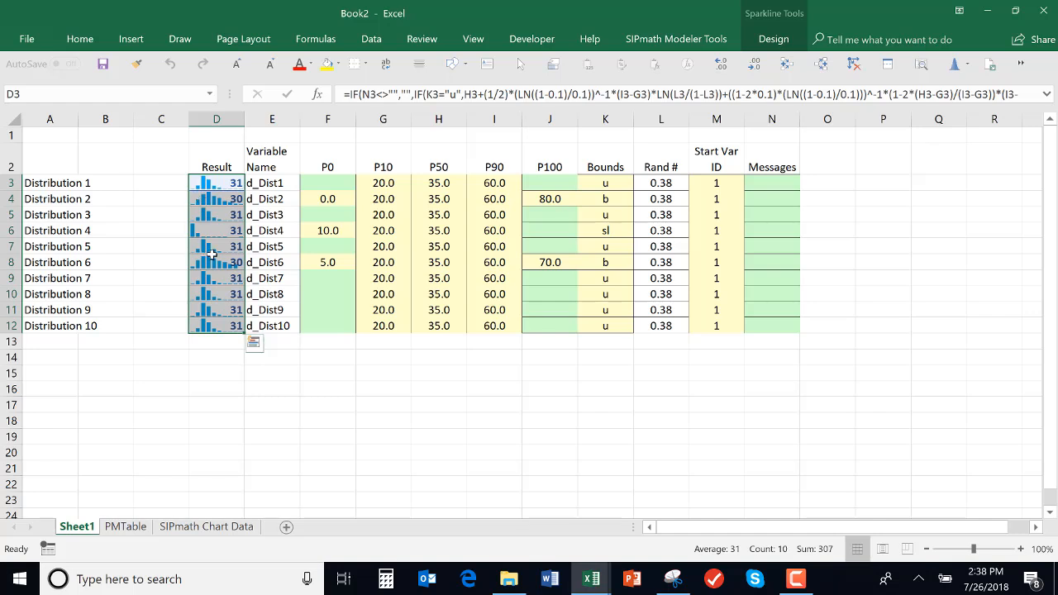
Create a SIPmath cumulative chart of the Distribution 1 result in D3, starting at cell B15.
click(219, 185)
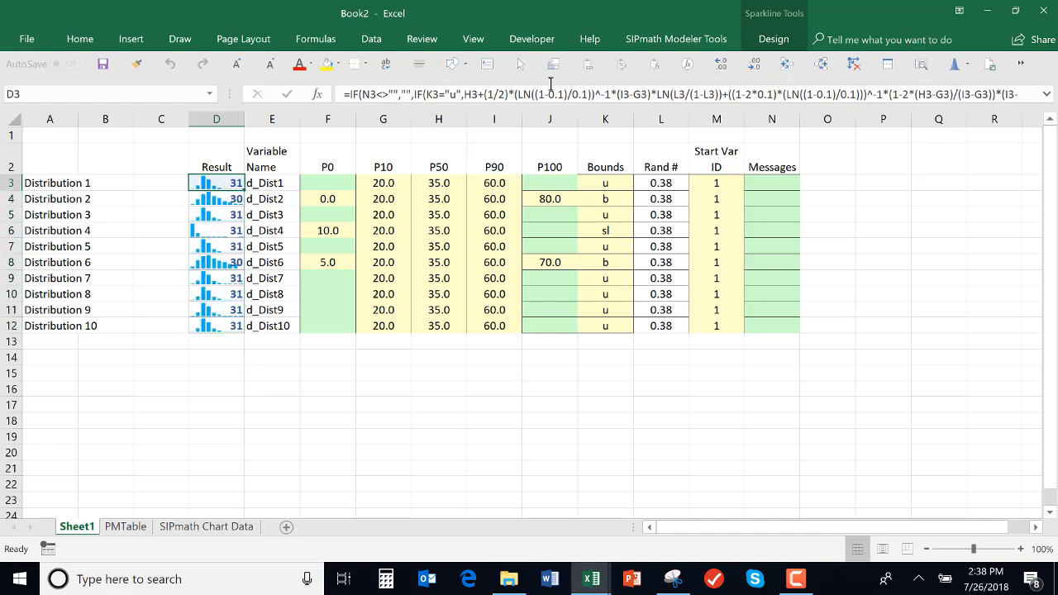
click(702, 42)
click(229, 78)
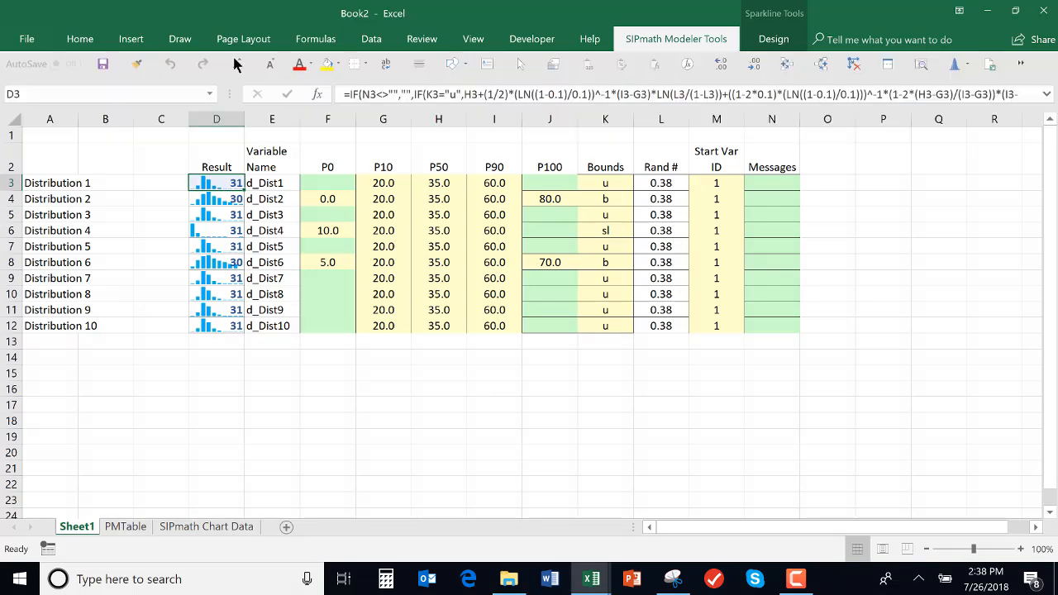
click(105, 373)
click(467, 494)
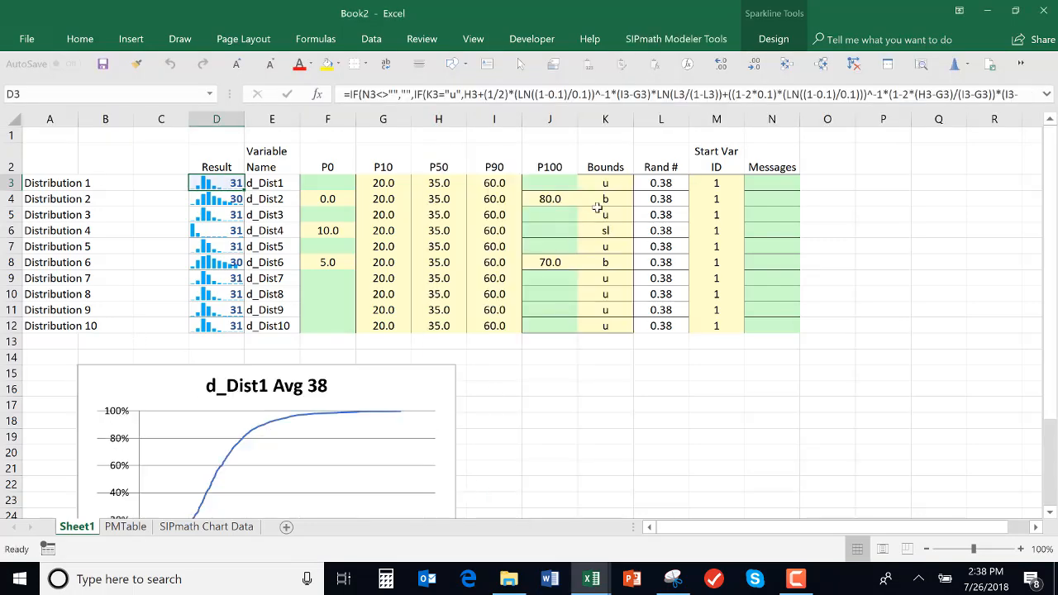
Create a SIPmath cumulative chart of the Distribution 2 result in D4, starting at cell L15.
click(219, 198)
click(688, 40)
click(229, 78)
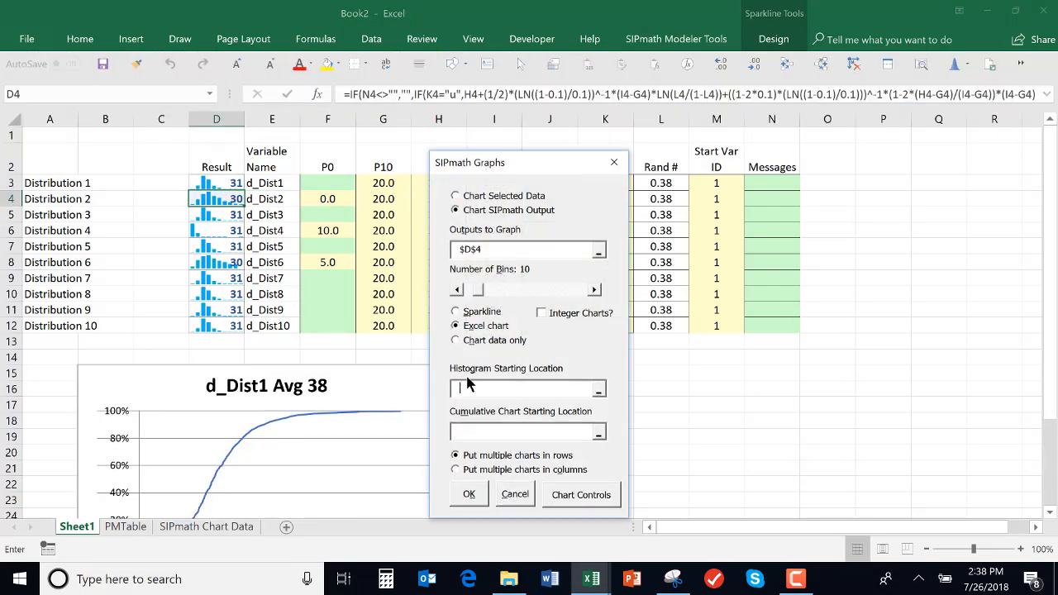
click(478, 428)
click(661, 373)
click(468, 494)
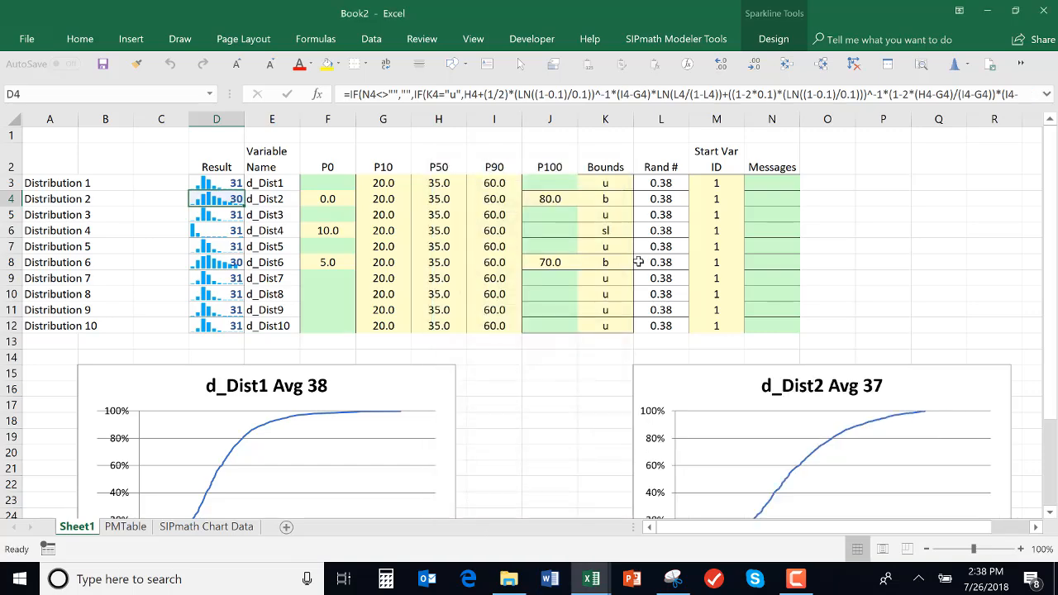
Create a SIPmath cumulative chart of the Distribution 6 result in D8, starting at cell O12.
click(219, 262)
click(688, 38)
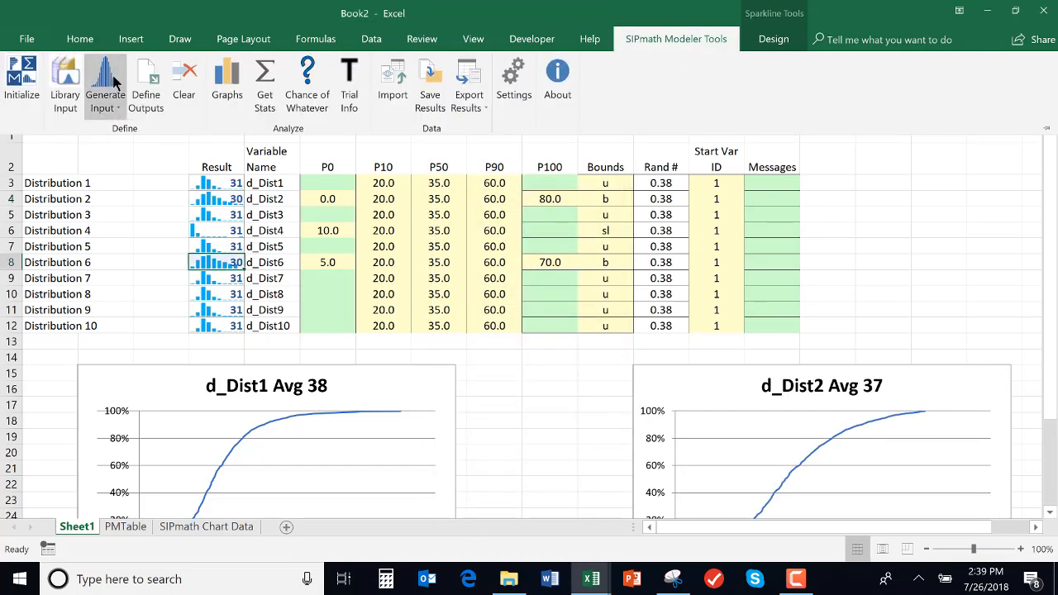
click(236, 72)
click(492, 430)
click(827, 326)
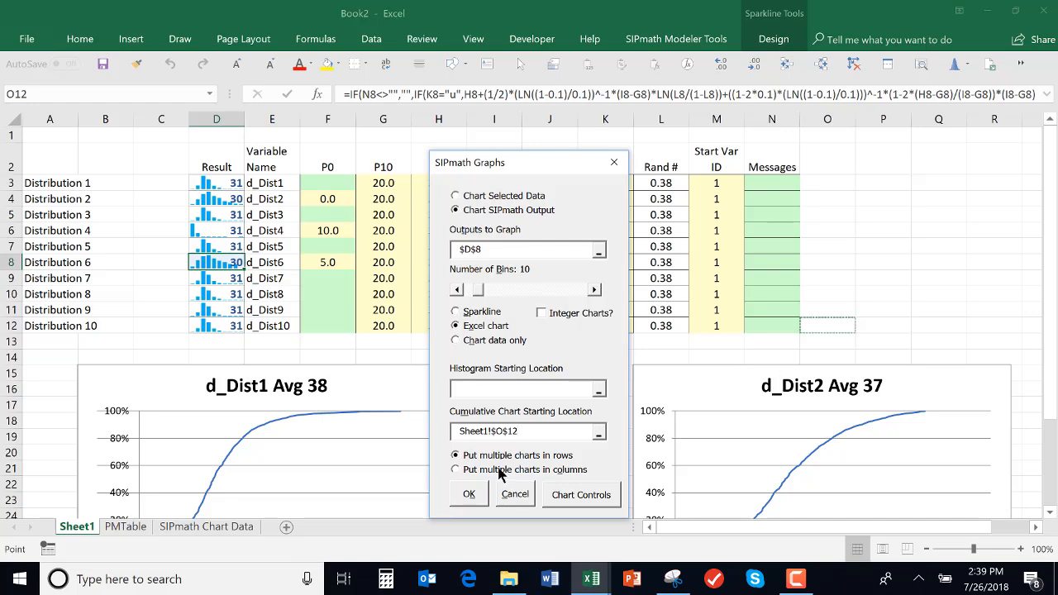
click(469, 494)
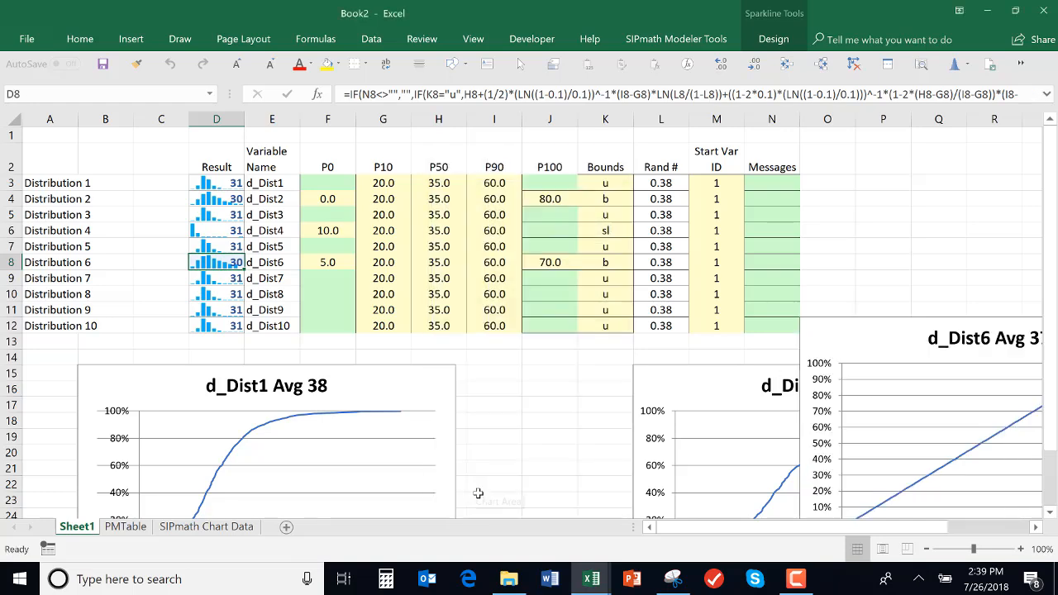
Cut the d_Dist2 cumulative chart and paste its curve into the d_Dist1 chart.
click(677, 375)
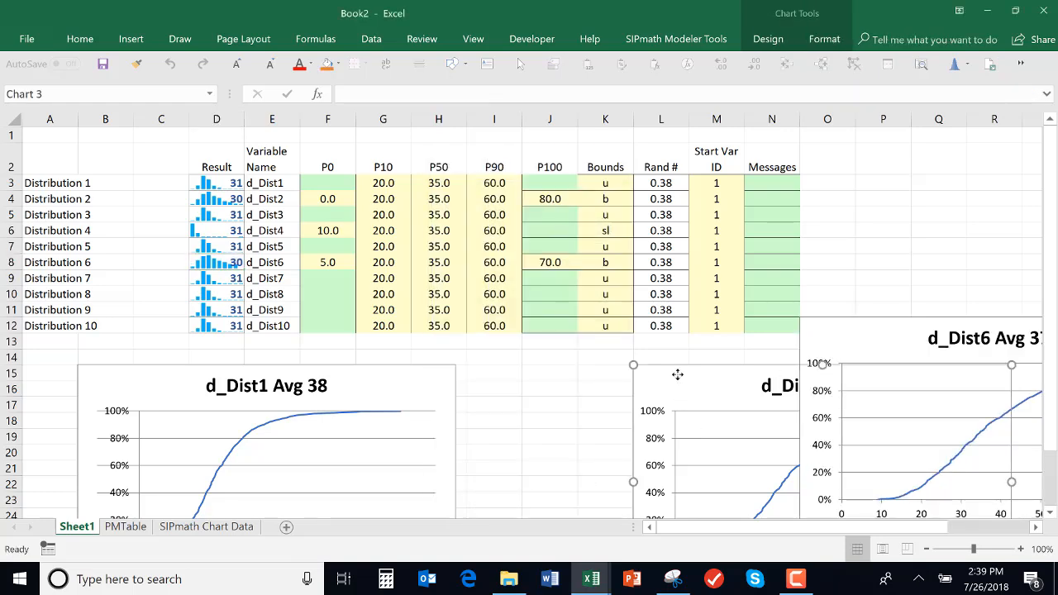
key(Delete)
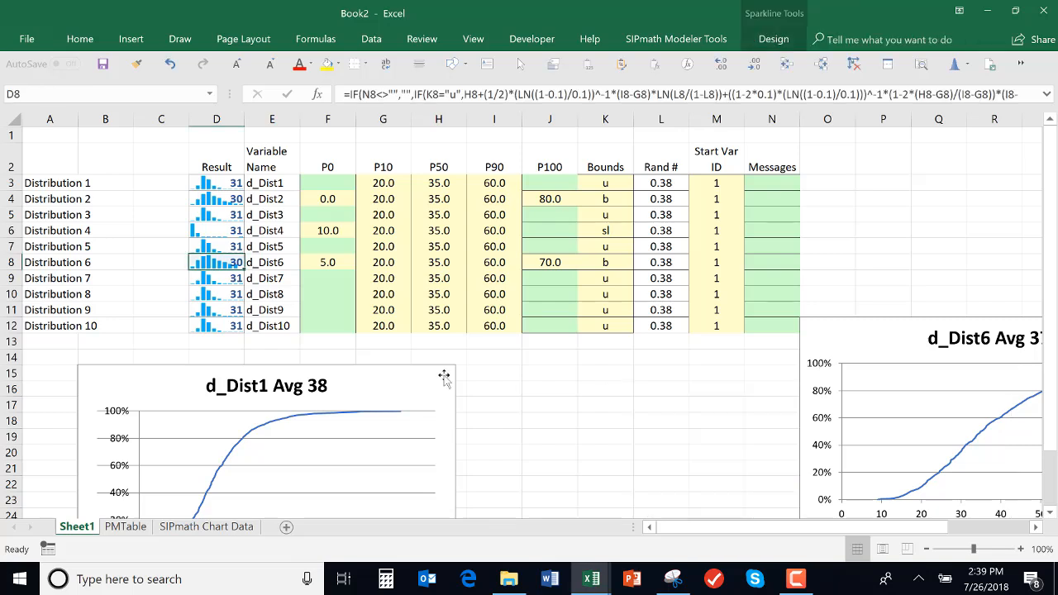
click(401, 383)
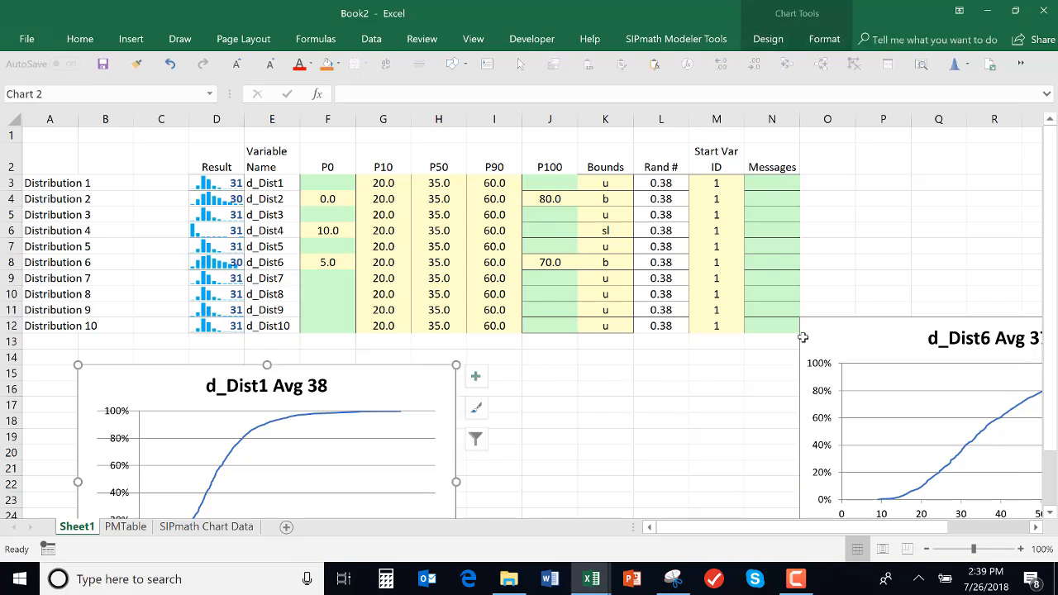
key(ctrl+v)
Cut the d_Dist6 chart and paste its curve into the combined chart, enlarging that chart slightly to about column I and row 30.
click(825, 338)
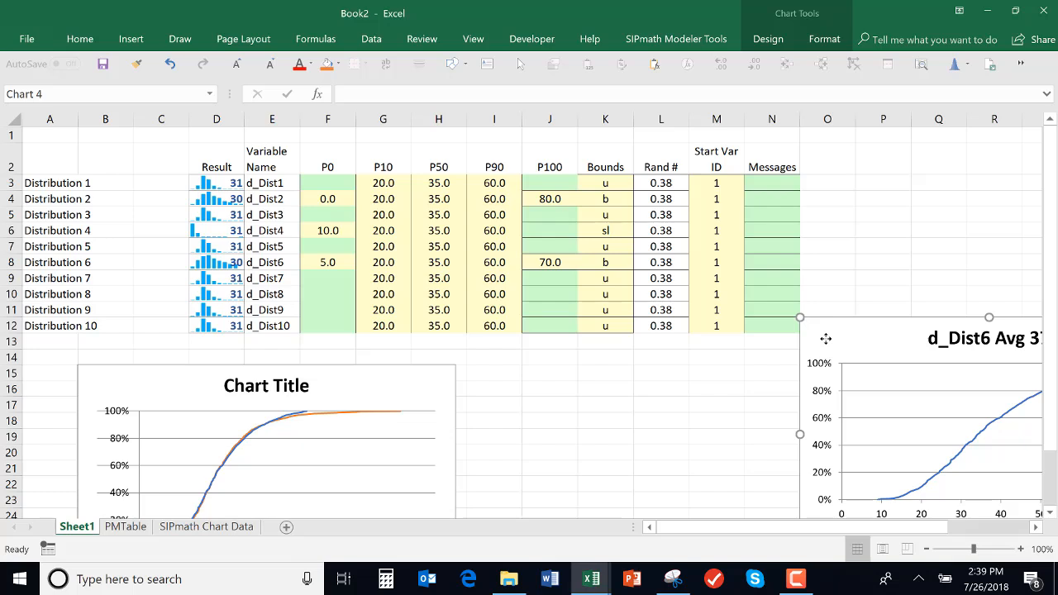
key(Delete)
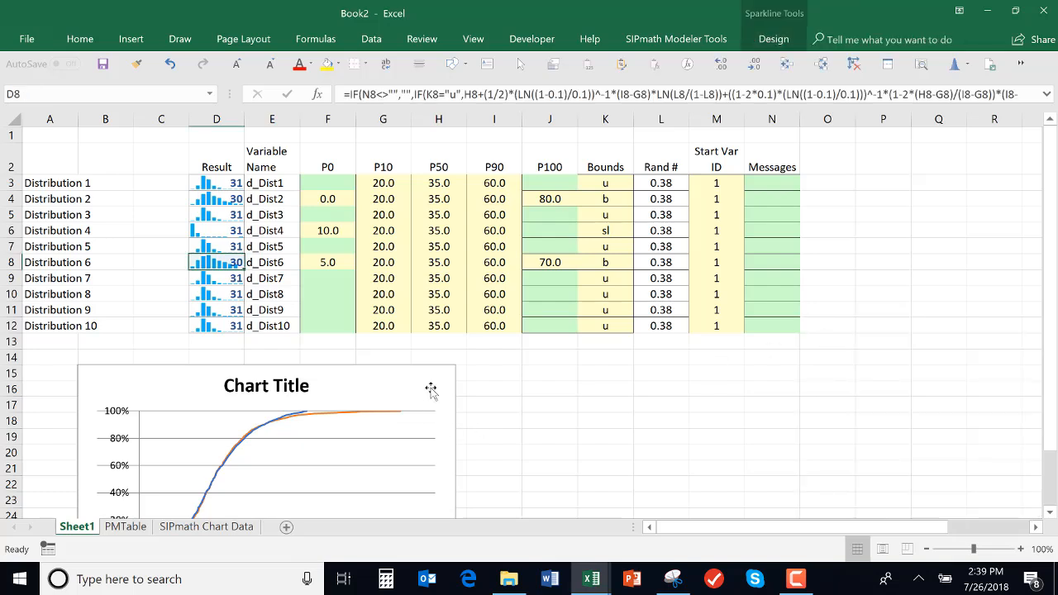
click(431, 388)
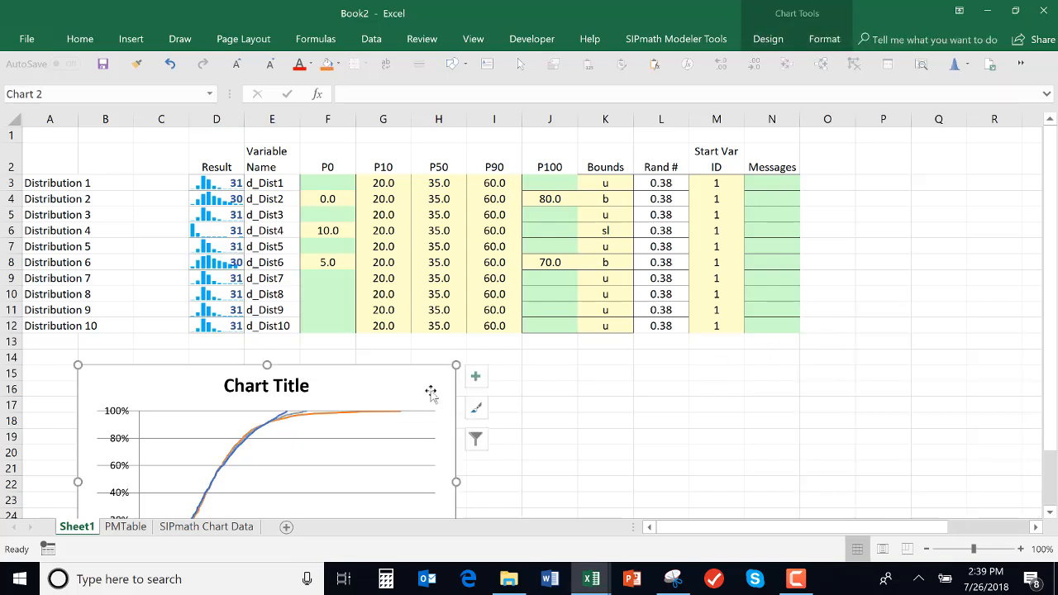
scroll(723, 422, down, 2)
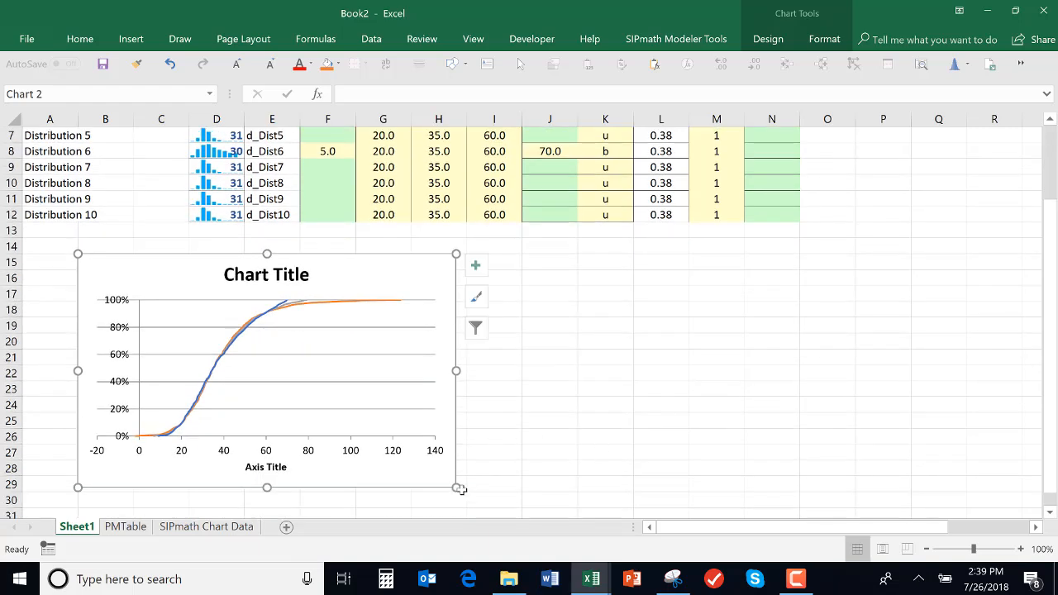
mouse_move(481, 484)
mouse_down()
mouse_move(557, 472)
mouse_move(479, 497)
mouse_up()
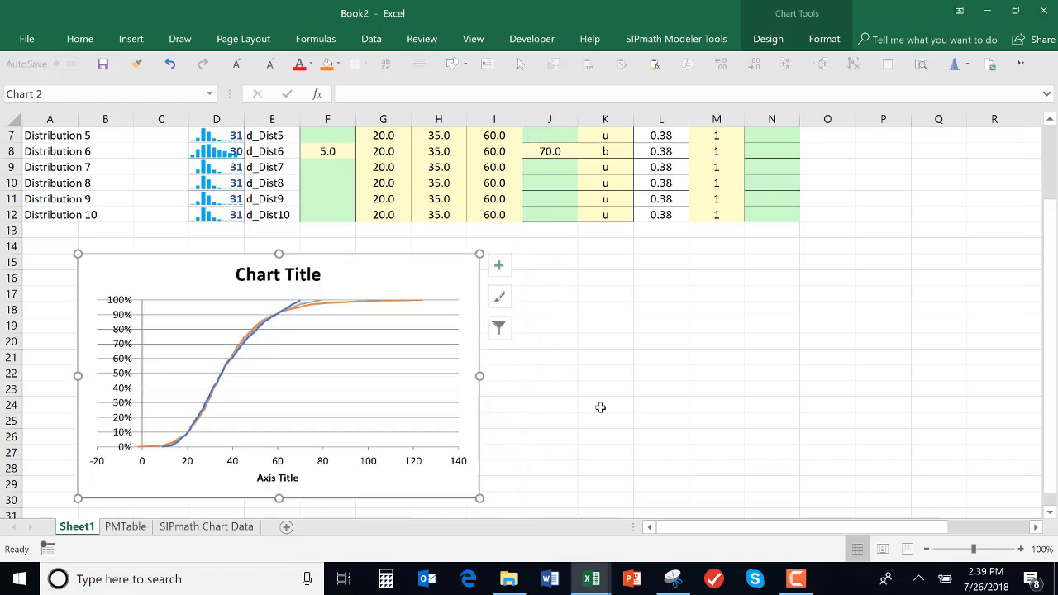
Set Distribution 6's P10 to 10 and P50 to 20, and check its curve in the combined chart.
scroll(600, 407, up, 2)
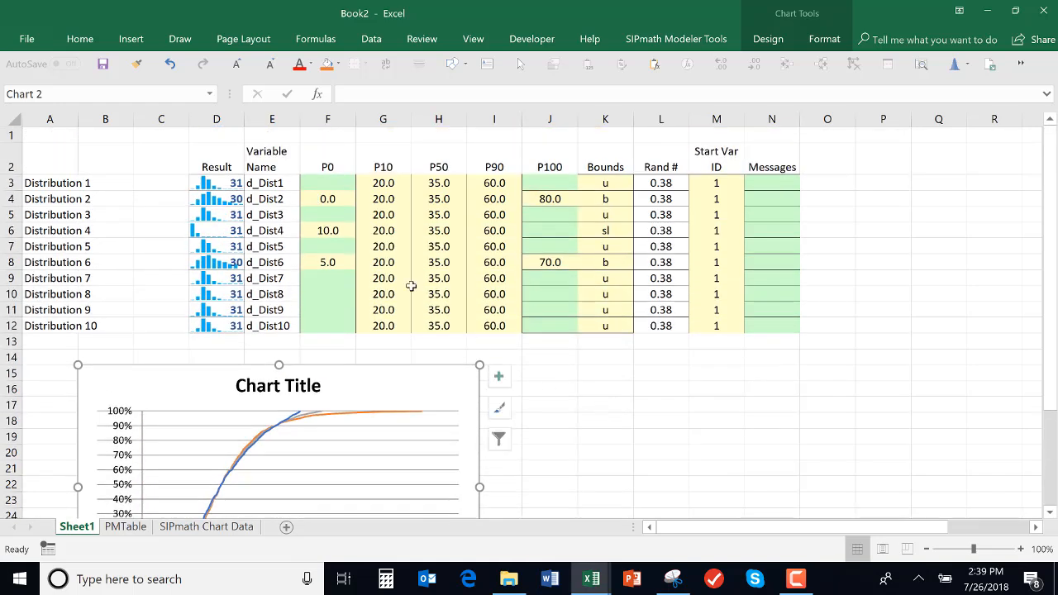
click(387, 261)
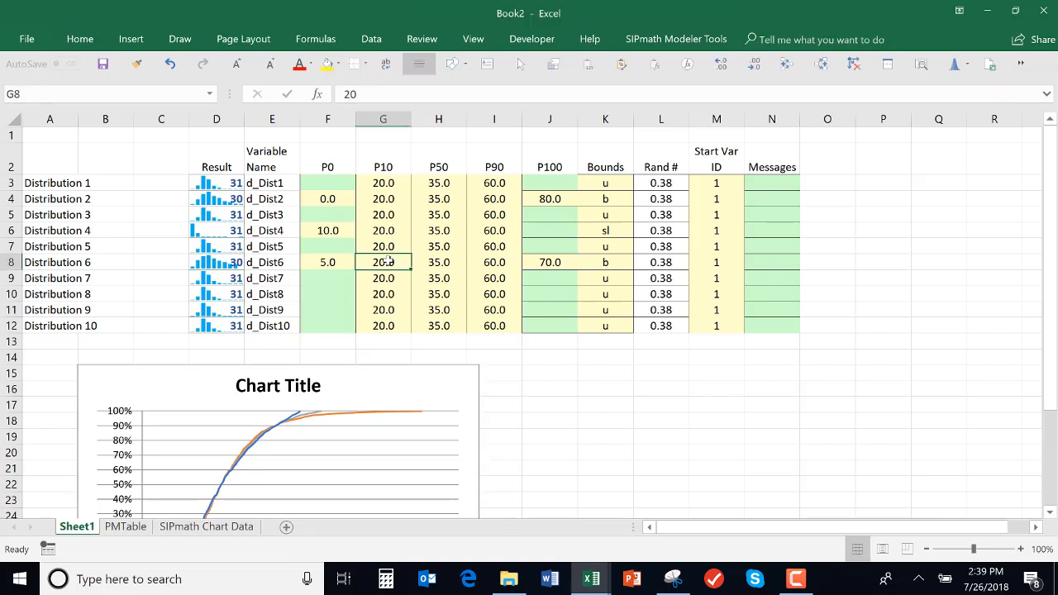
text(10)
key(Tab)
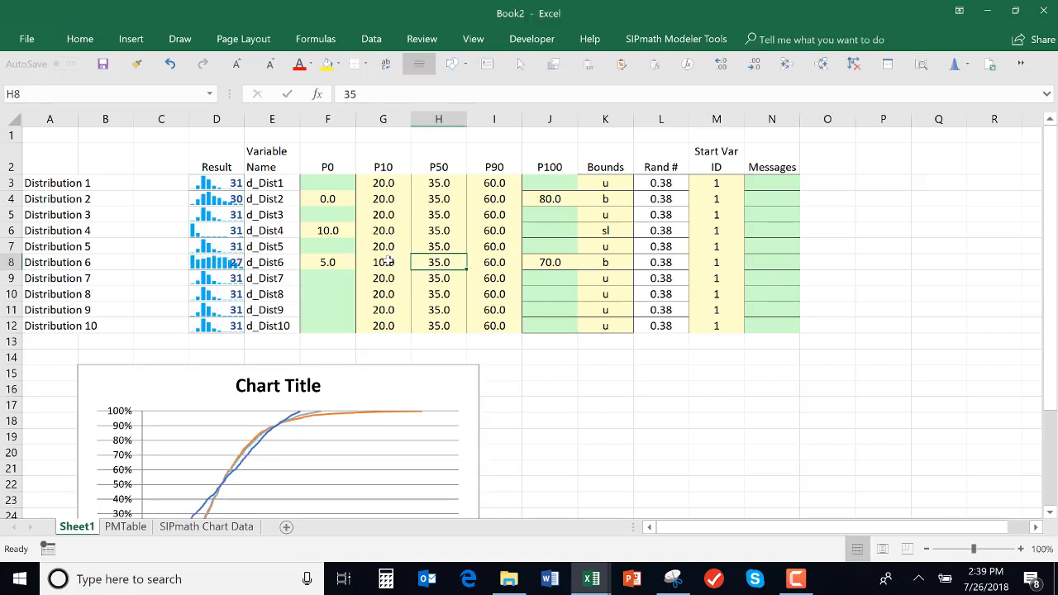
text(20)
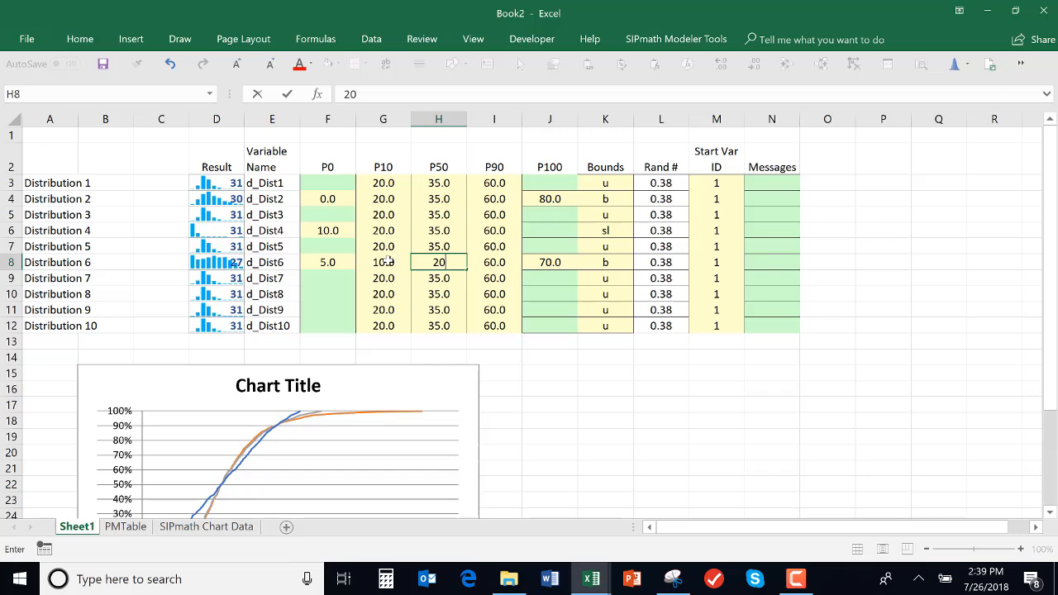
key(Tab)
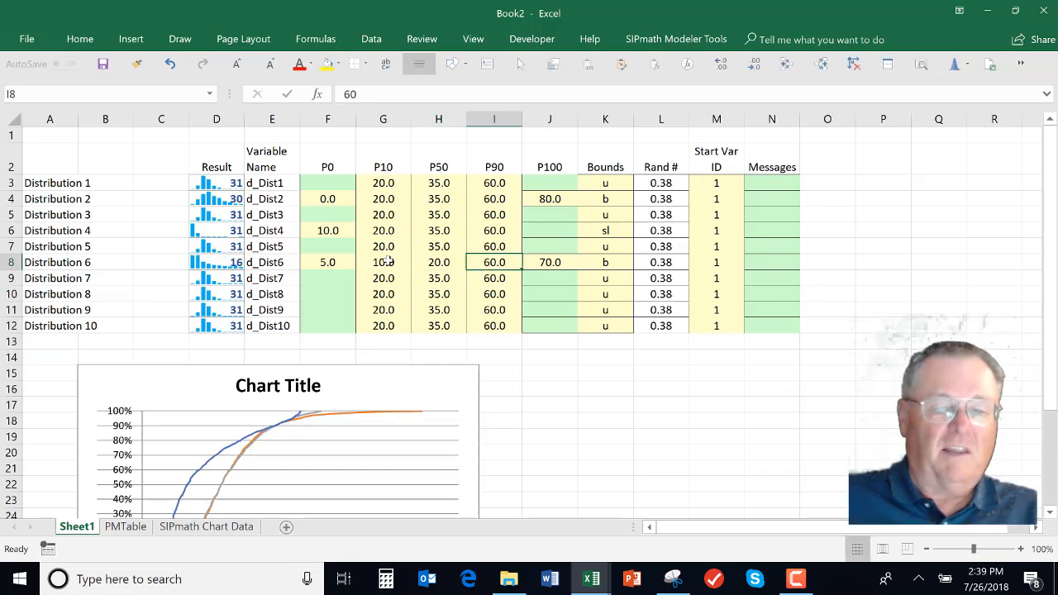
scroll(610, 413, down, 1)
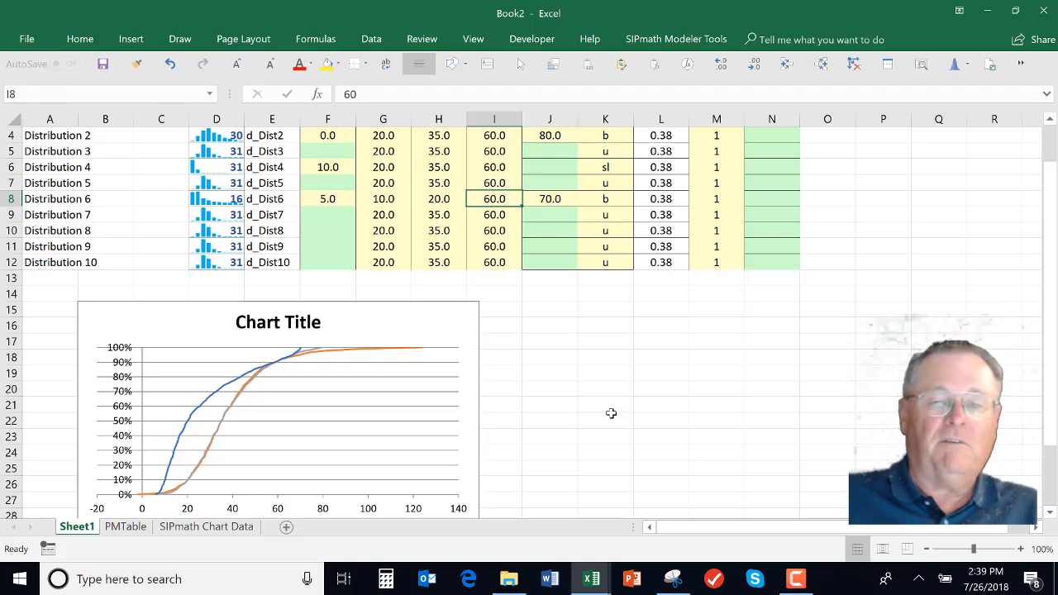
scroll(610, 413, up, 1)
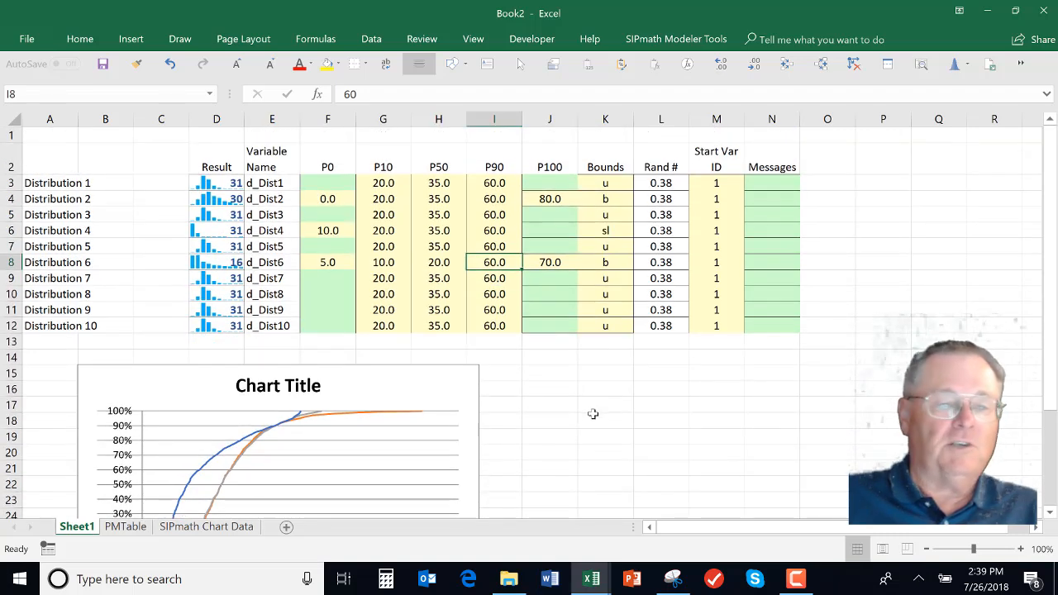